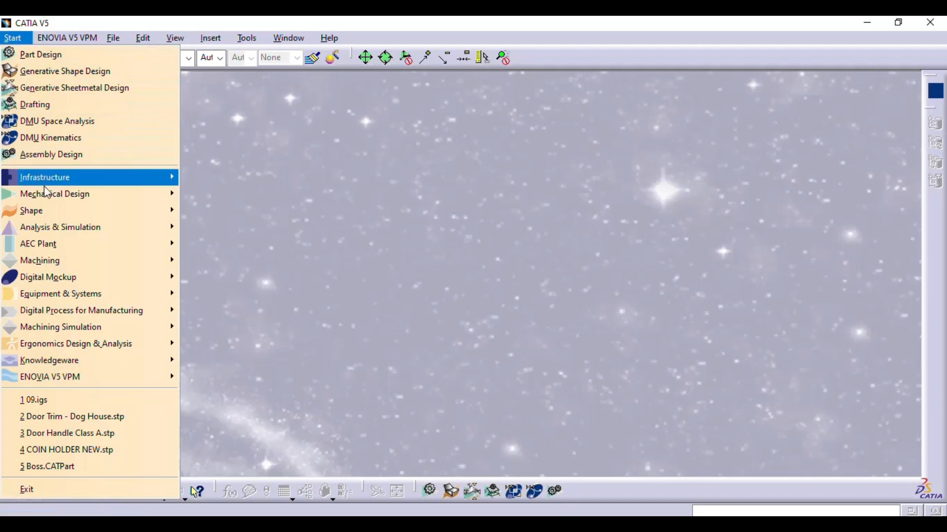
Create a new part in Generative Sheetmetal Design and open a sketch on the yz plane.
click(256, 468)
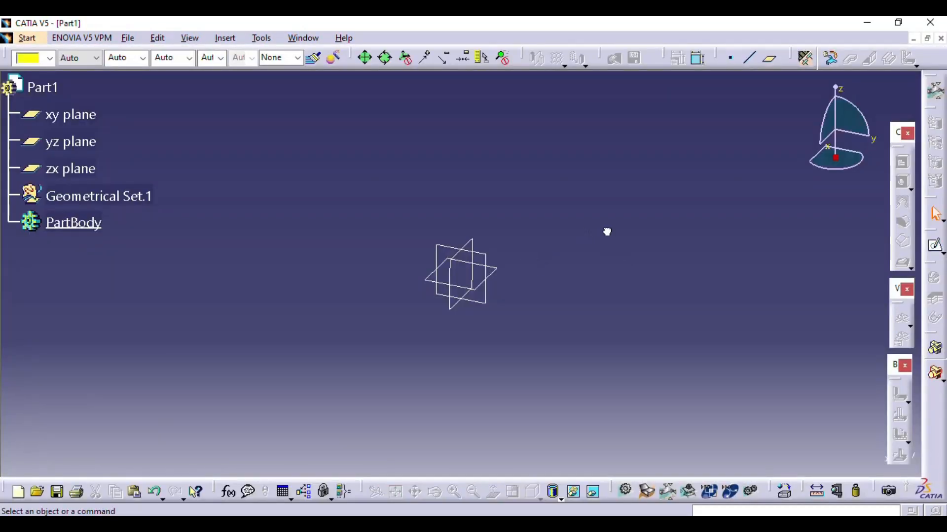
click(936, 245)
click(485, 295)
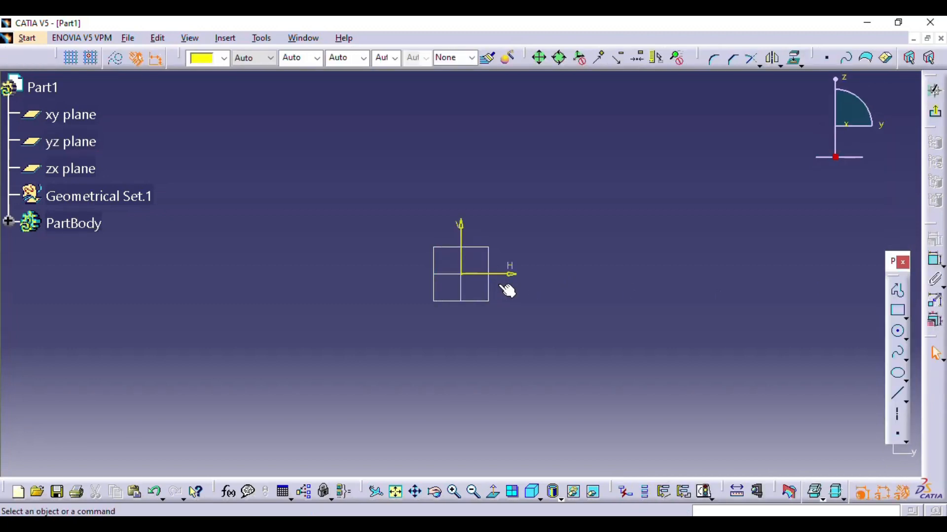
middle_drag(507, 290, 348, 304)
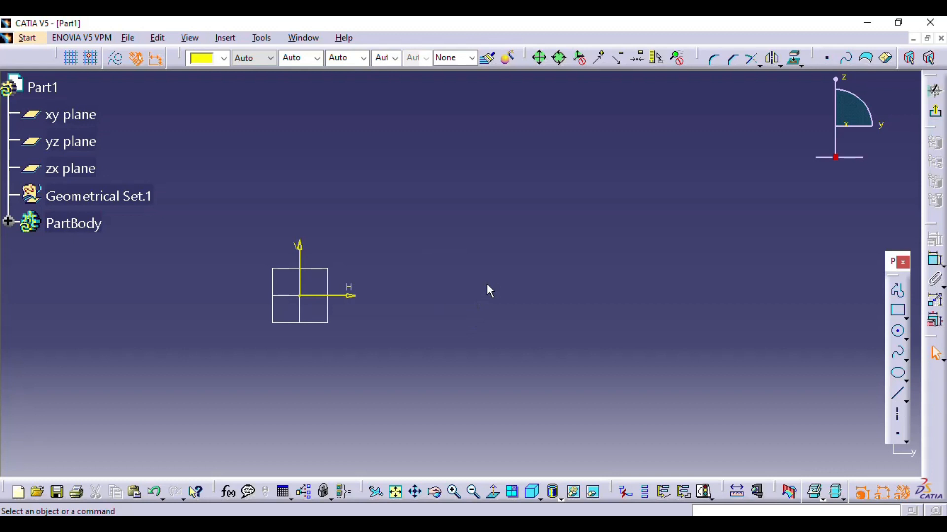
Sketch an open profile from the origin: a horizontal line about 114 mm long, two perpendicular diagonals, and a horizontal line back above the origin.
click(892, 295)
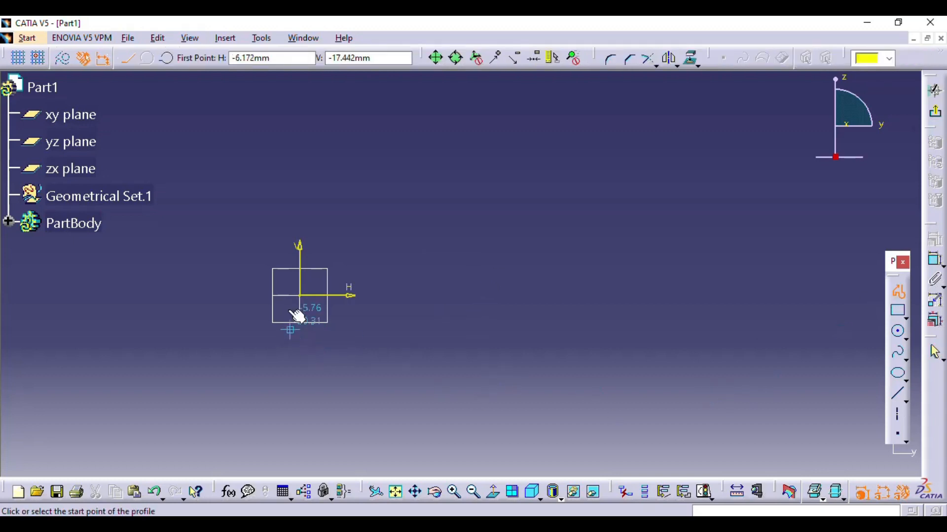
click(301, 297)
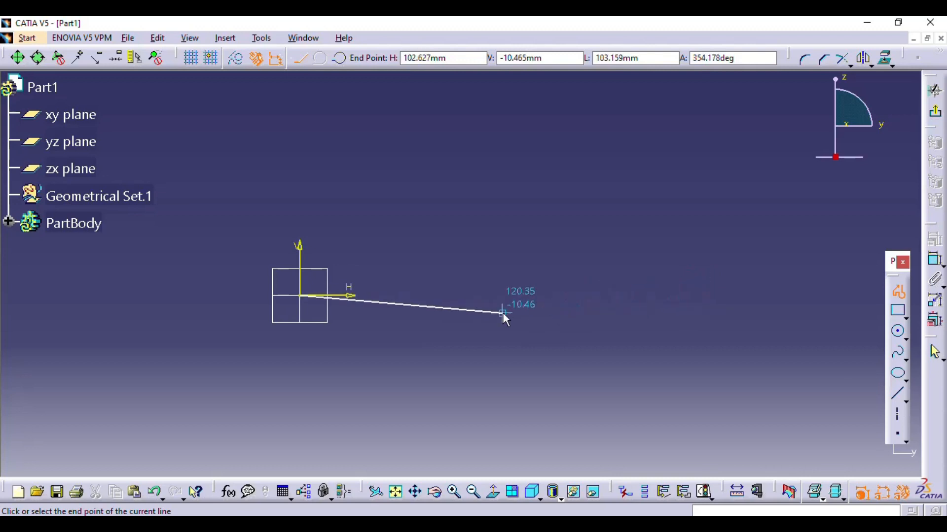
click(492, 296)
click(563, 225)
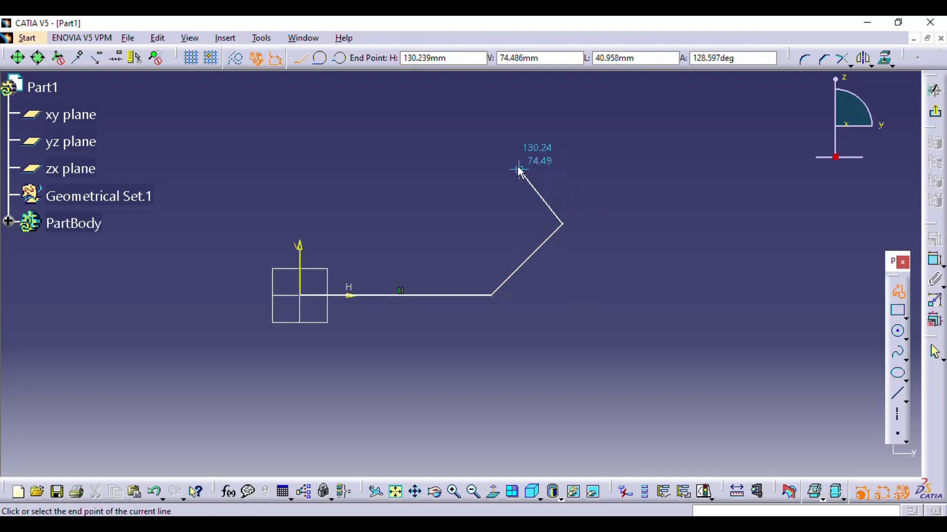
click(491, 152)
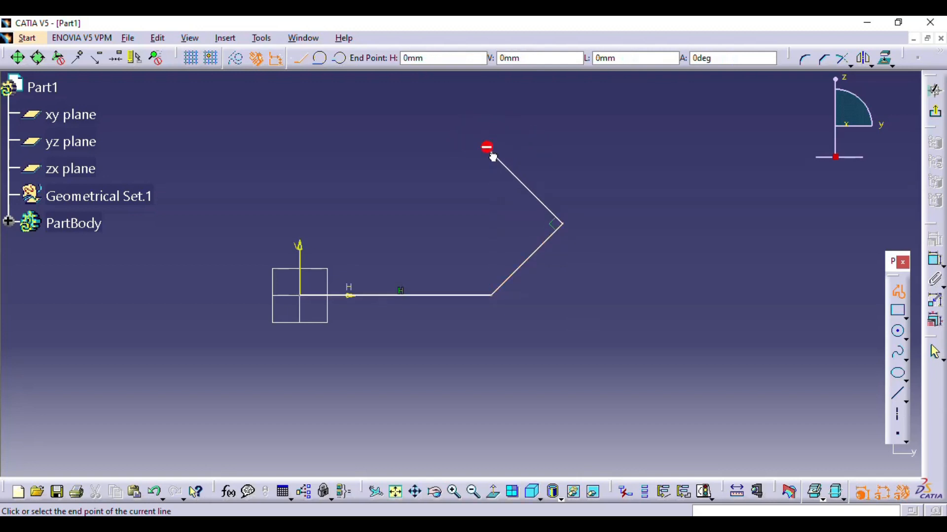
click(302, 151)
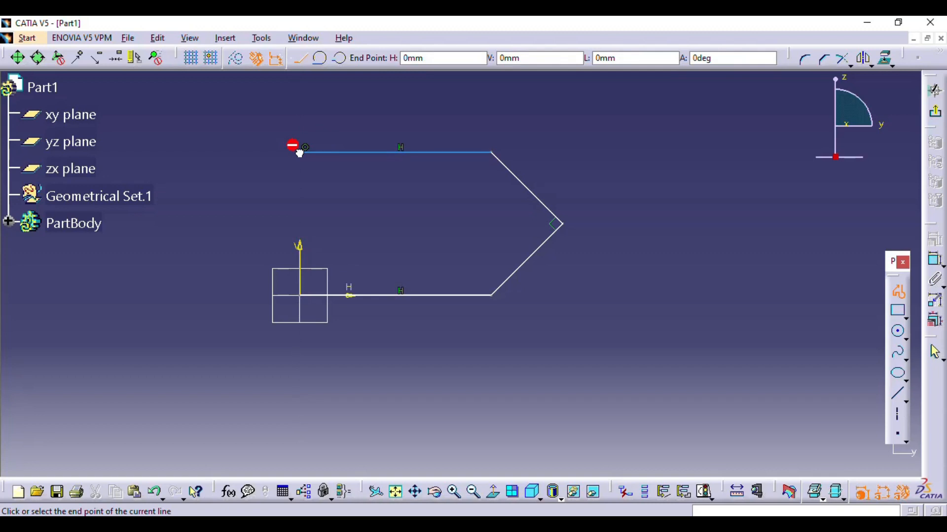
key(Escape)
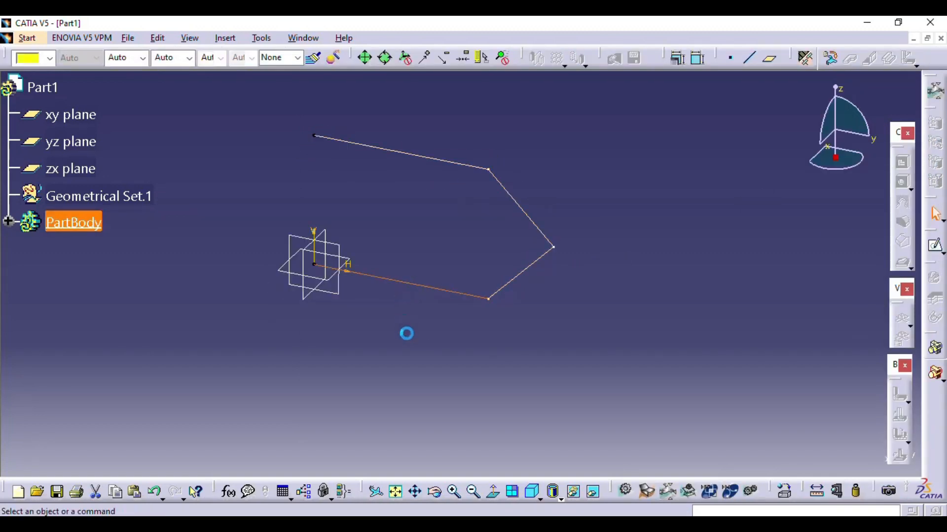
Constrain the lower horizontal line of the profile to a length of 100 mm.
click(932, 263)
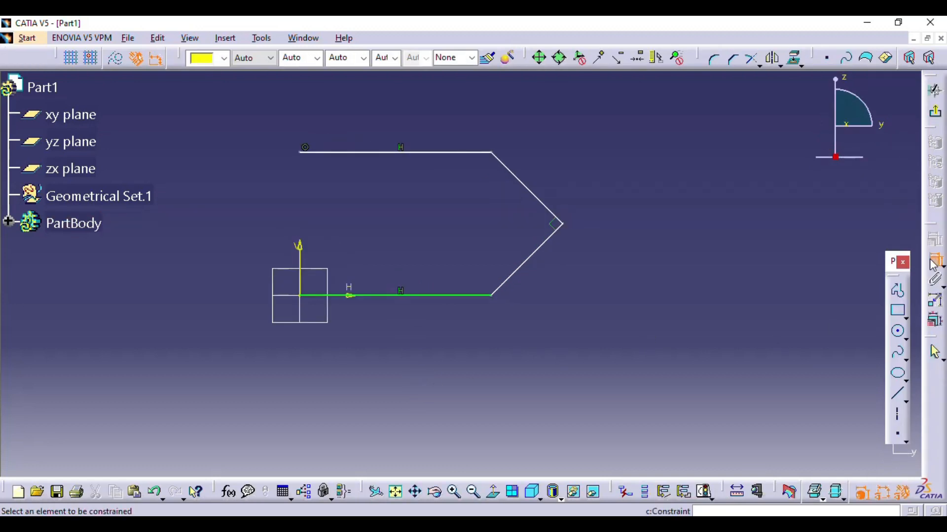
click(438, 295)
click(394, 327)
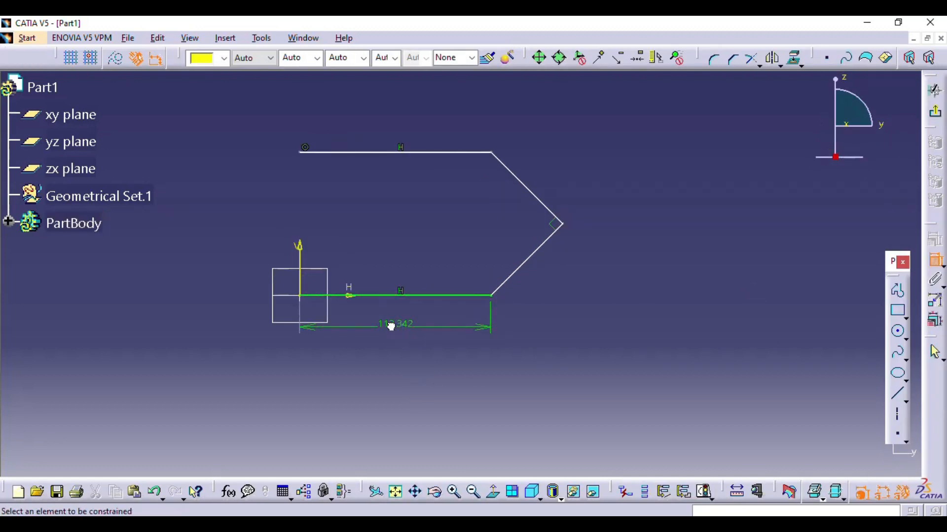
double_click(391, 326)
text(1)
key(Return)
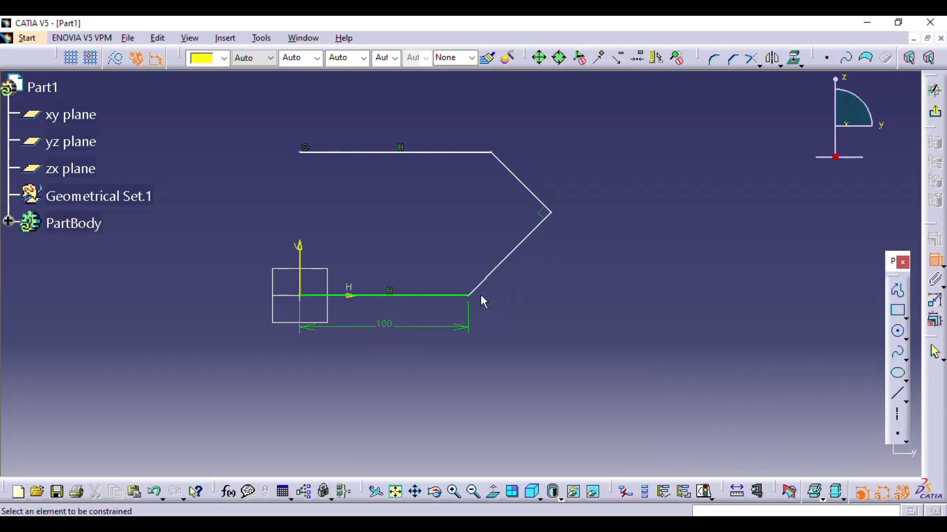
Constrain the lower diagonal line of the profile to a length of 70 mm.
click(493, 274)
click(455, 296)
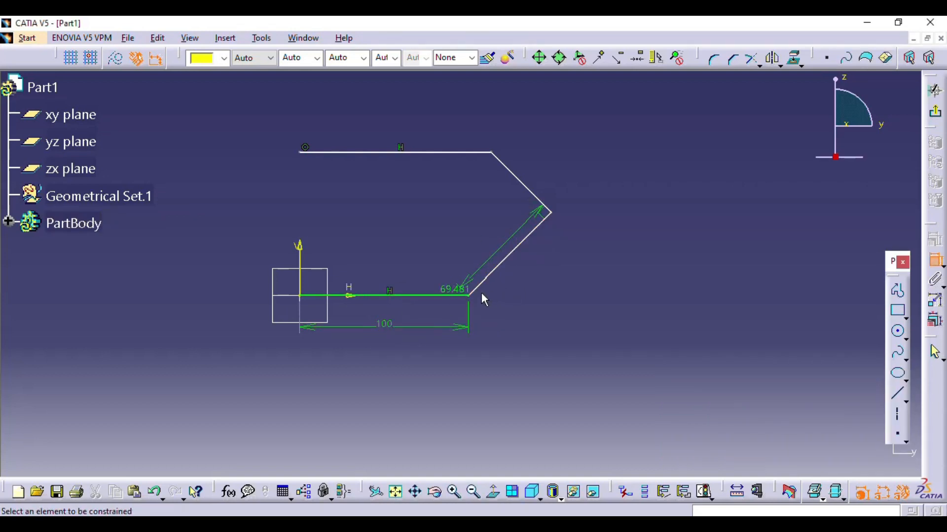
double_click(459, 291)
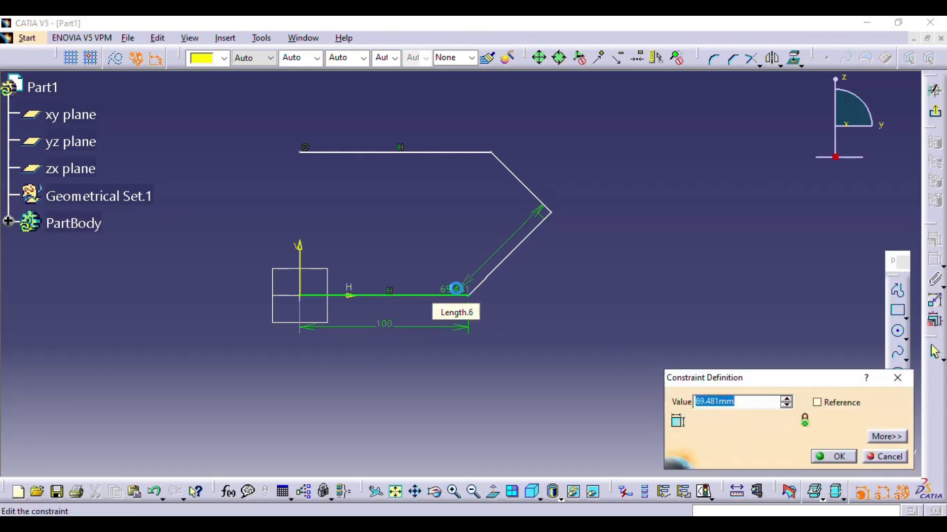
text(70)
key(Return)
Constrain the angle between the lower horizontal line and the lower diagonal to 45 degrees.
click(427, 295)
click(496, 270)
click(524, 276)
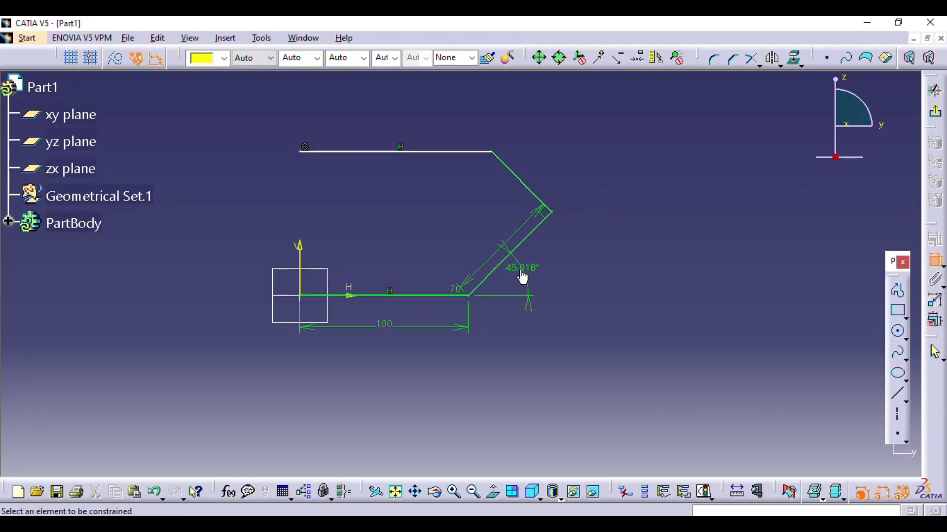
double_click(520, 275)
text(45)
key(Return)
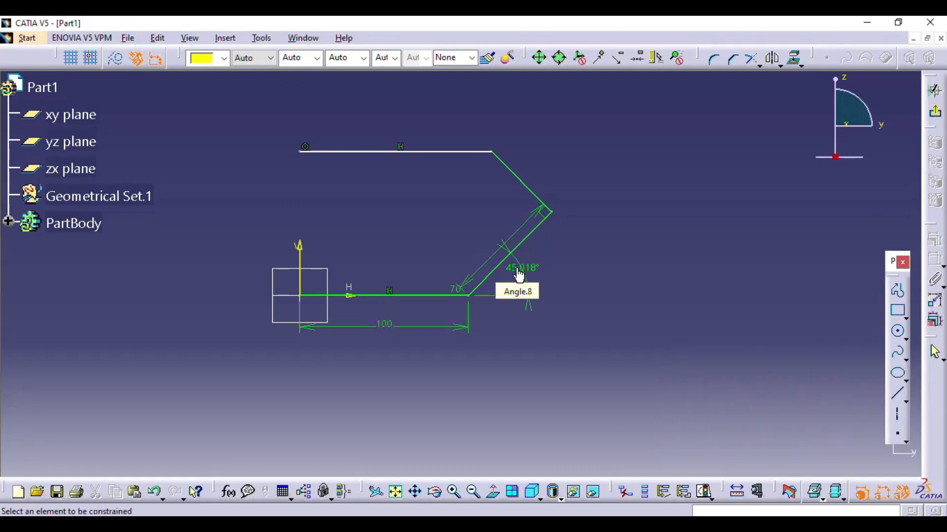
Constrain the upper horizontal line of the profile to a length of 100 mm.
click(423, 152)
click(398, 118)
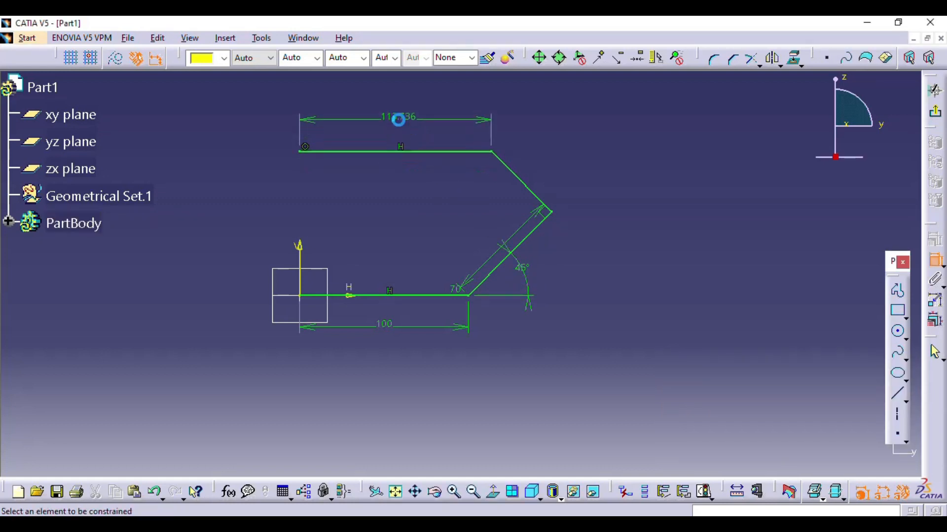
double_click(395, 116)
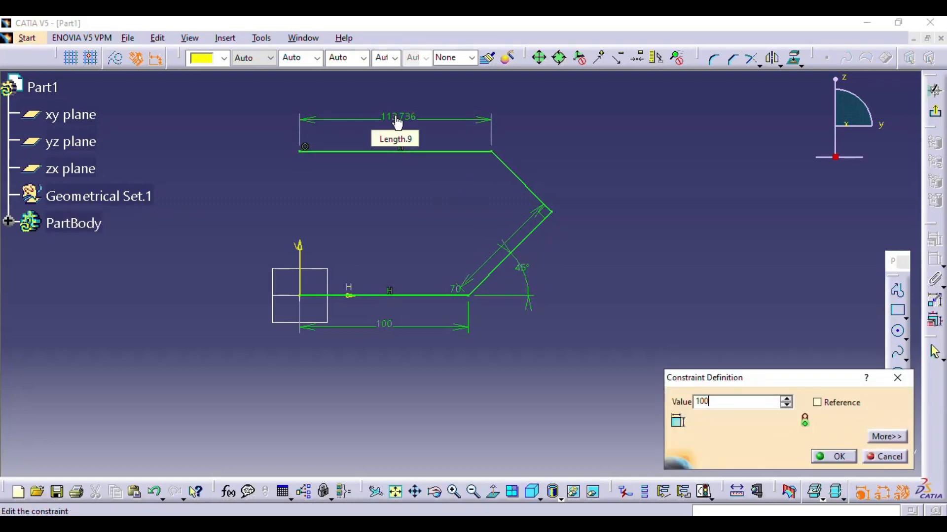
text(100)
key(Return)
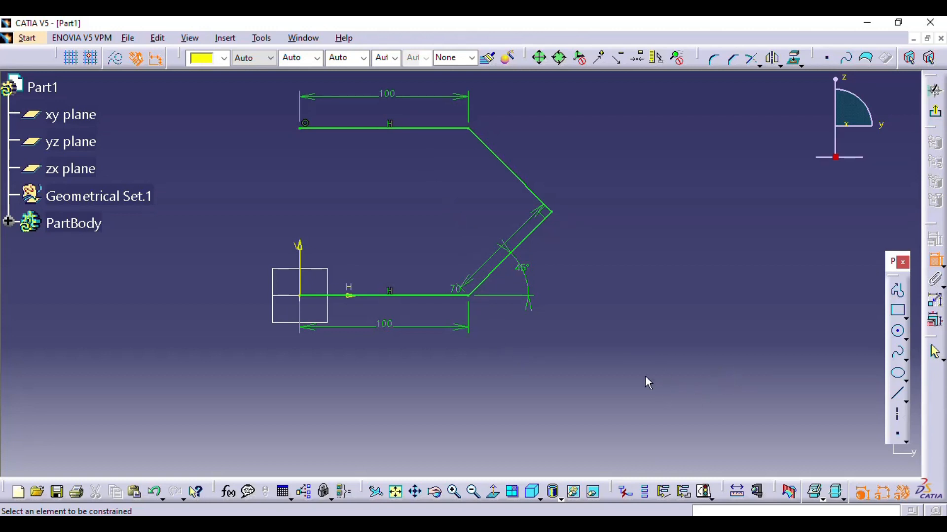
Exit the sketch and expand PartBody in the specification tree.
middle_drag(475, 330, 489, 374)
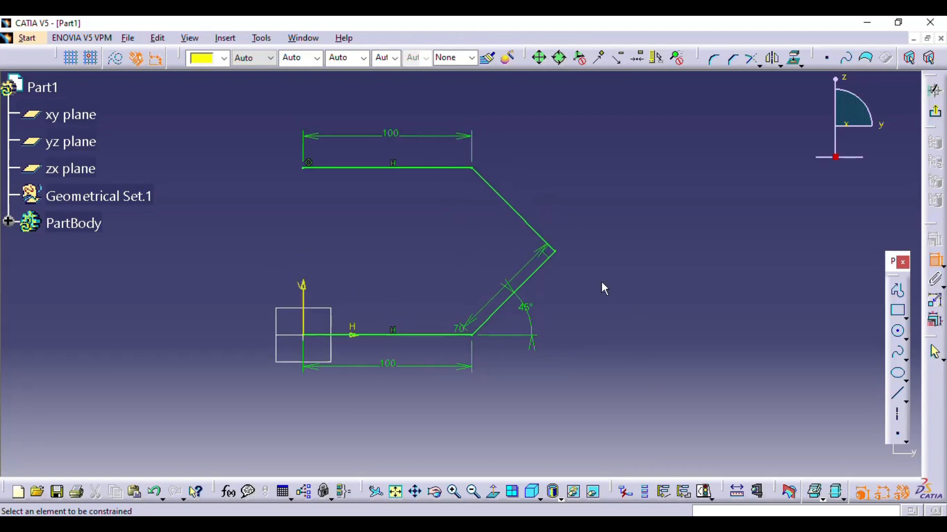
key(Escape)
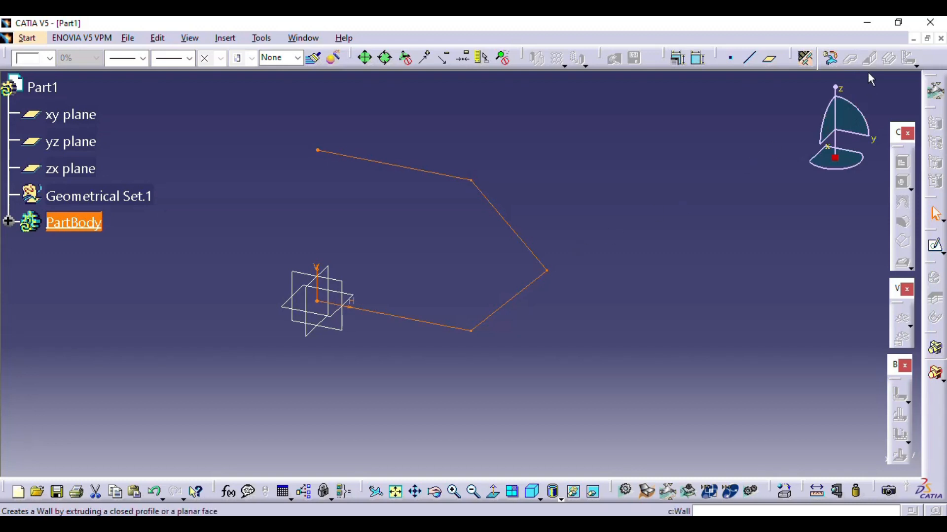
click(749, 313)
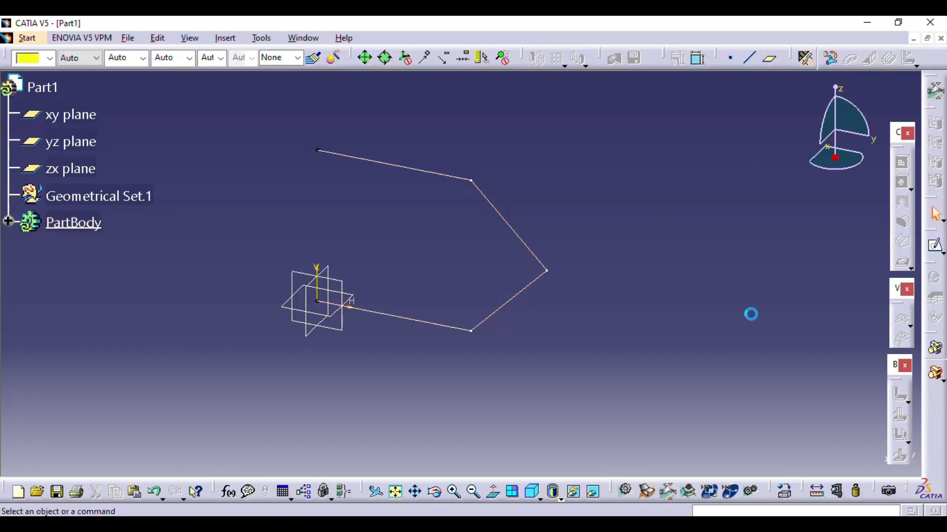
click(9, 221)
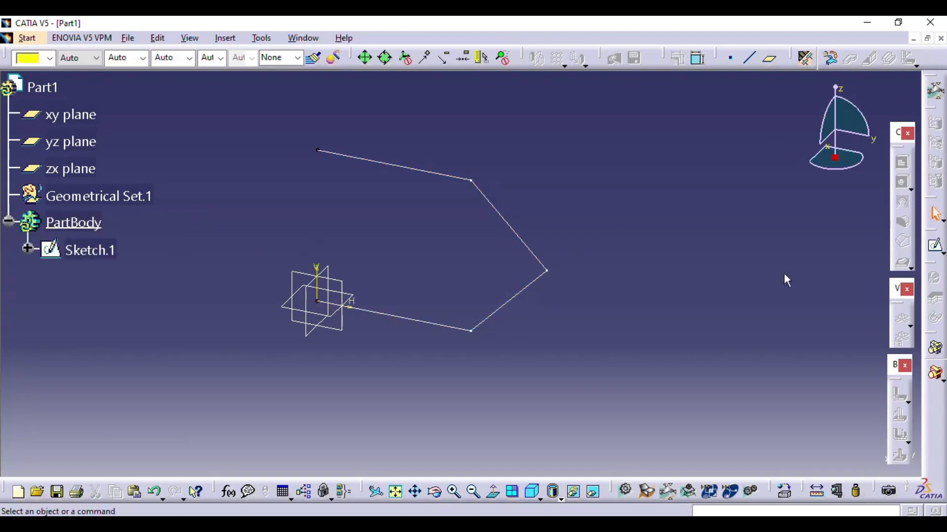
Define the sheet metal parameters with a thickness of 1.5 mm and a default bend radius of 3 mm.
click(805, 59)
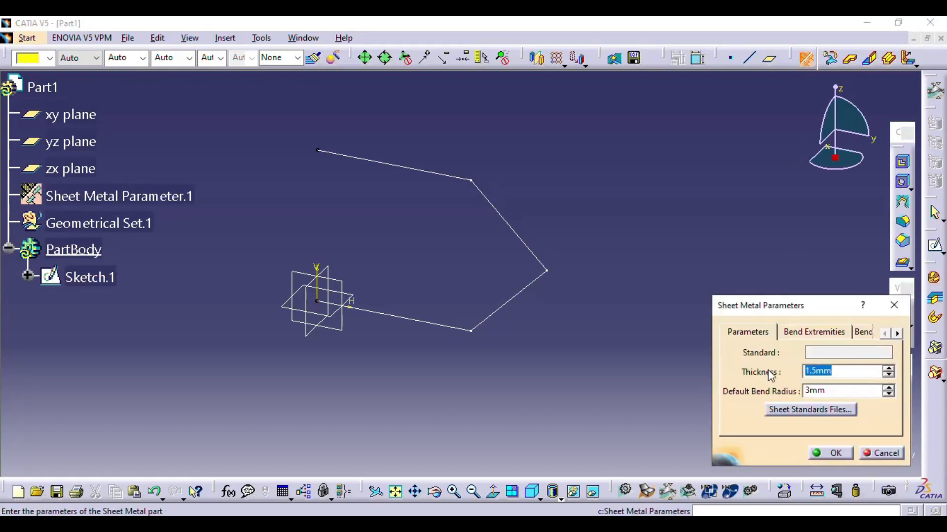
drag(836, 373, 765, 378)
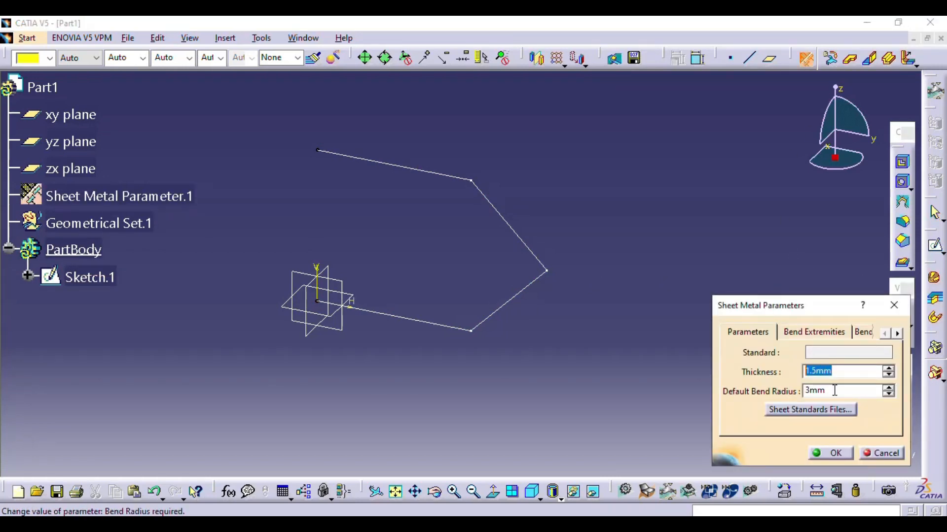
drag(835, 391, 796, 457)
click(840, 456)
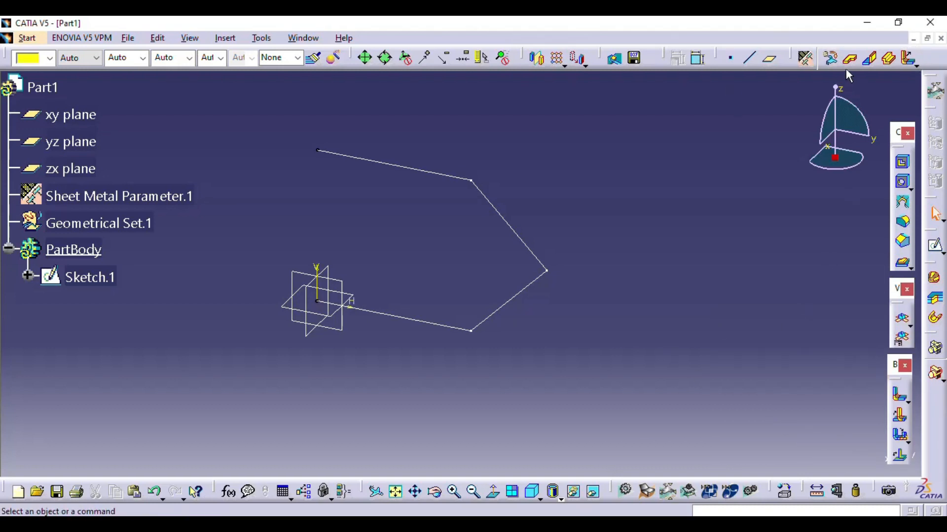
Set up a sheet metal extrusion of the sketched profile with limit 1 at 50 mm and preview it.
click(889, 61)
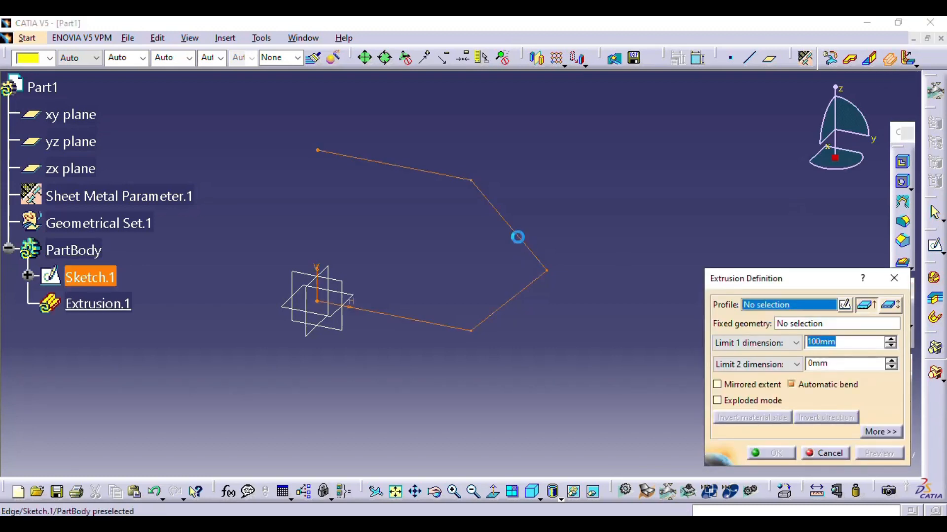
click(521, 241)
mouse_move(543, 257)
middle_down()
mouse_move(614, 270)
mouse_move(562, 198)
mouse_move(537, 270)
mouse_move(560, 258)
middle_up()
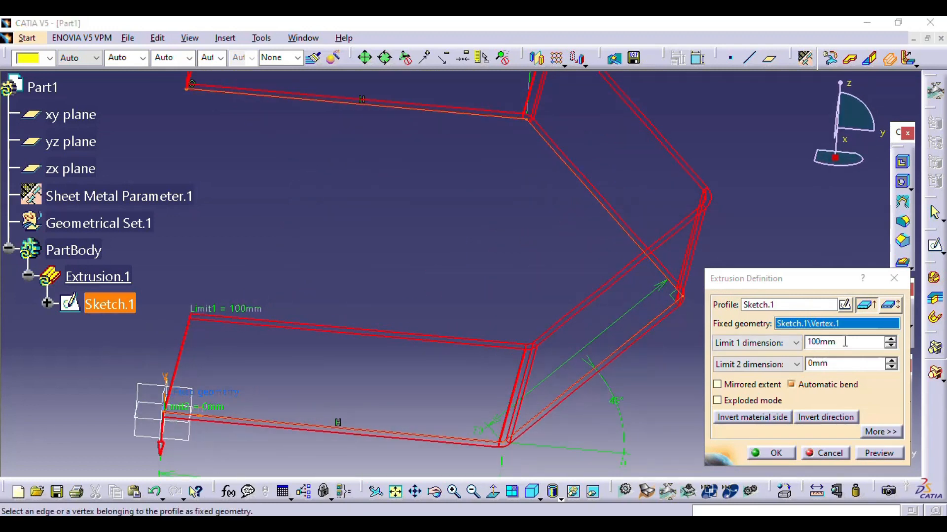
drag(844, 342, 686, 344)
text(50)
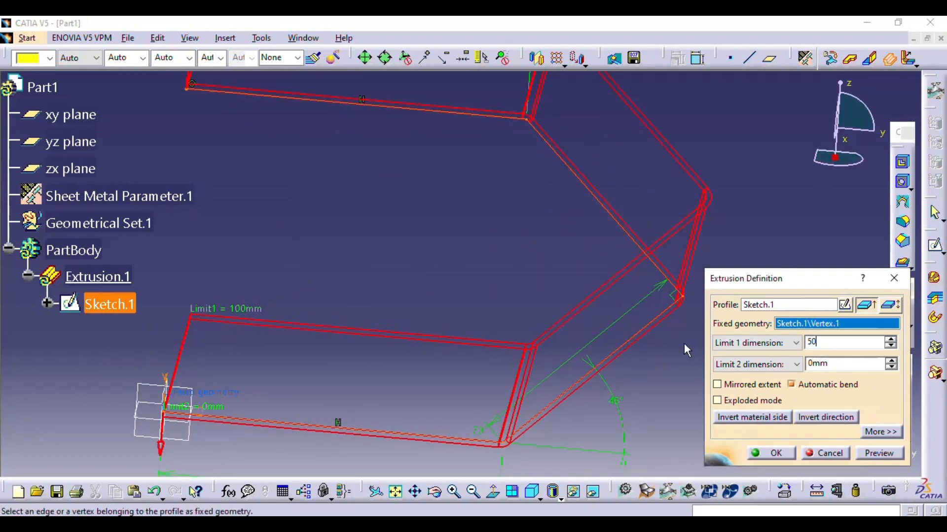
click(878, 453)
Invert the extrusion's material side and examine the material offset relative to the profile at the upper bend.
middle_drag(532, 283, 389, 309)
middle_drag(554, 241, 500, 284)
middle_drag(543, 333, 591, 300)
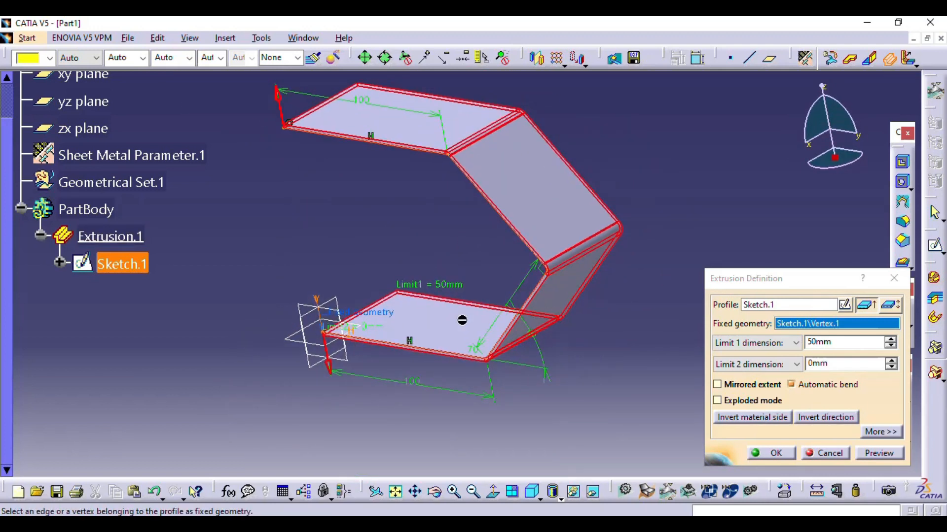
middle_drag(449, 252, 495, 369)
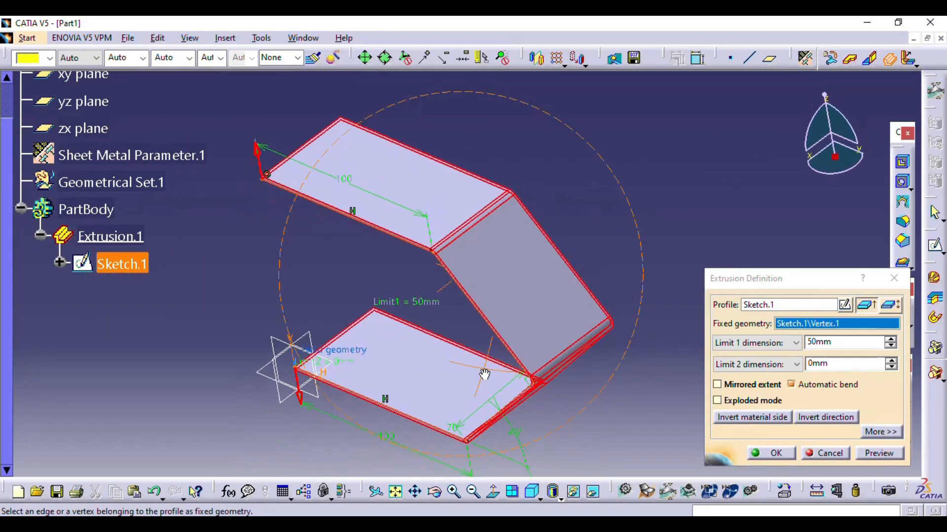
click(767, 419)
middle_drag(511, 376, 503, 150)
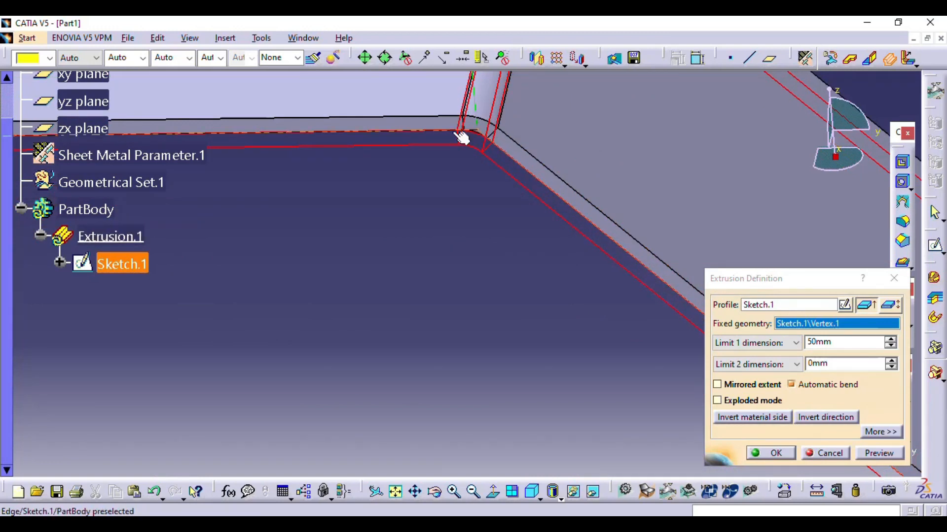
middle_drag(522, 259, 508, 298)
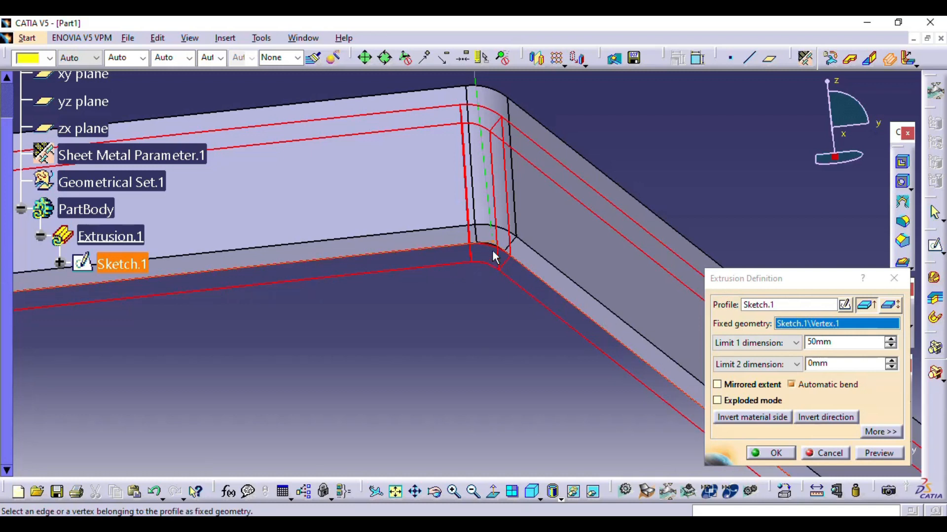
middle_drag(506, 274, 515, 300)
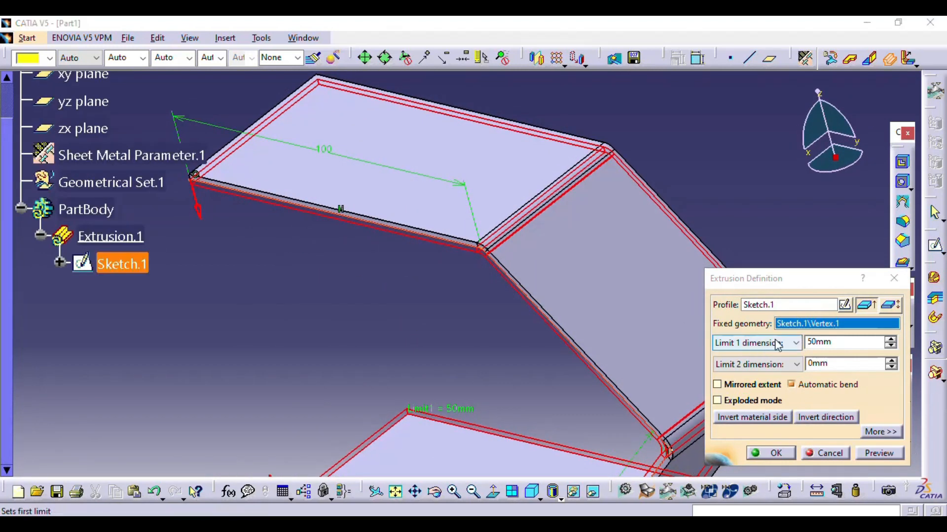
Set the extrusion's limit 2 to 50 mm and preview the part extruded on both sides of the profile.
click(757, 342)
click(760, 351)
click(757, 365)
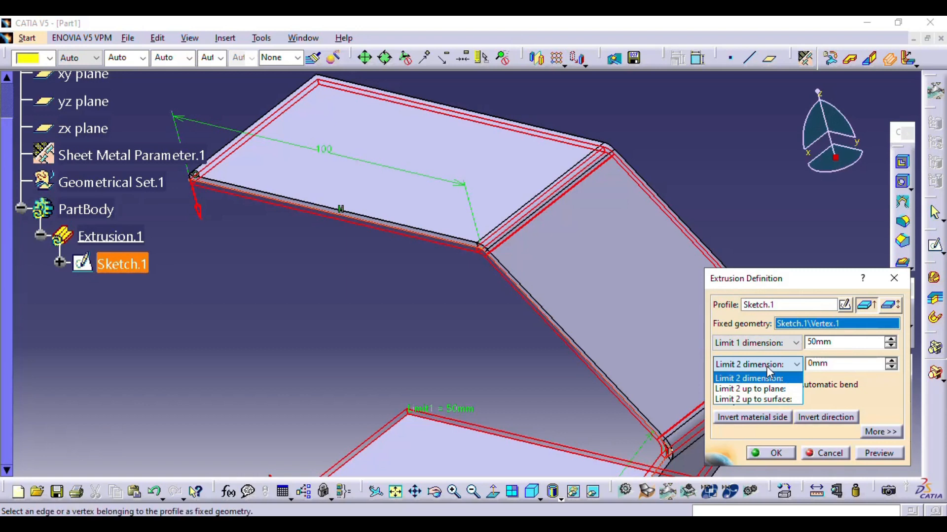
click(760, 374)
click(838, 363)
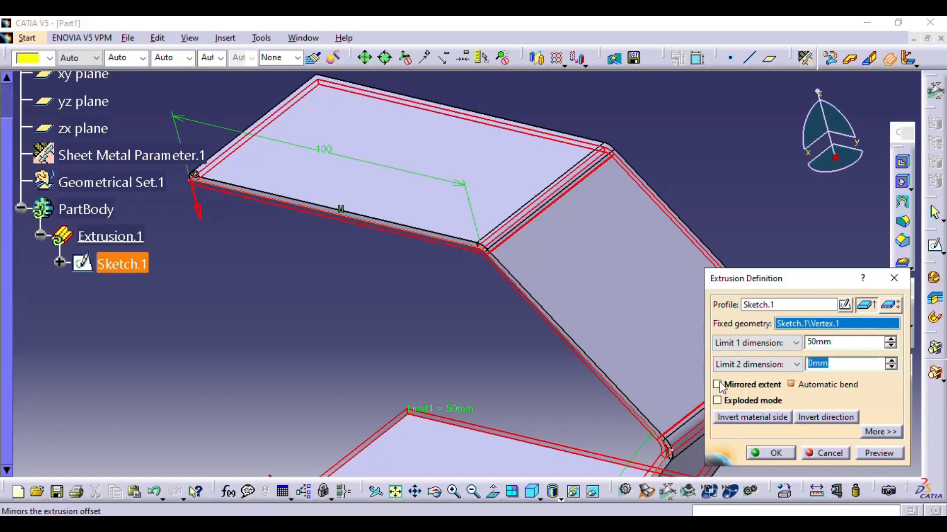
click(865, 453)
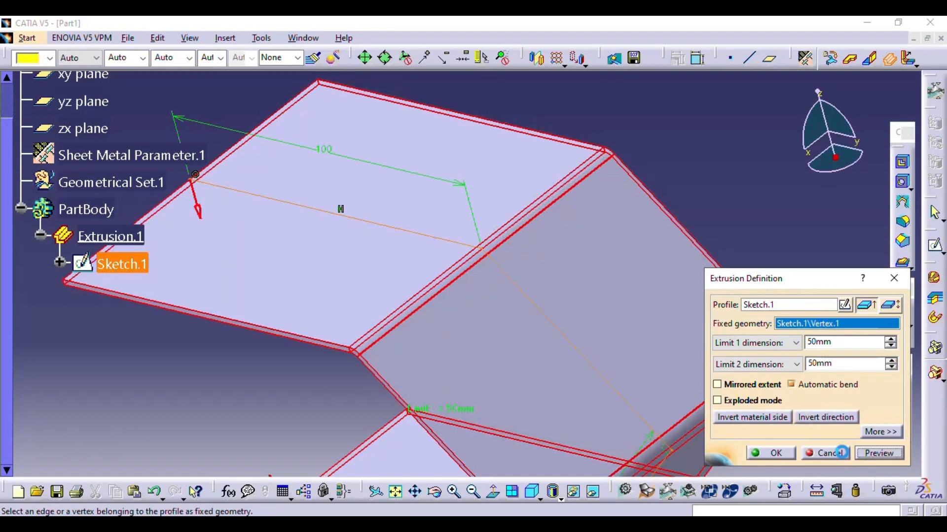
middle_drag(442, 353, 349, 335)
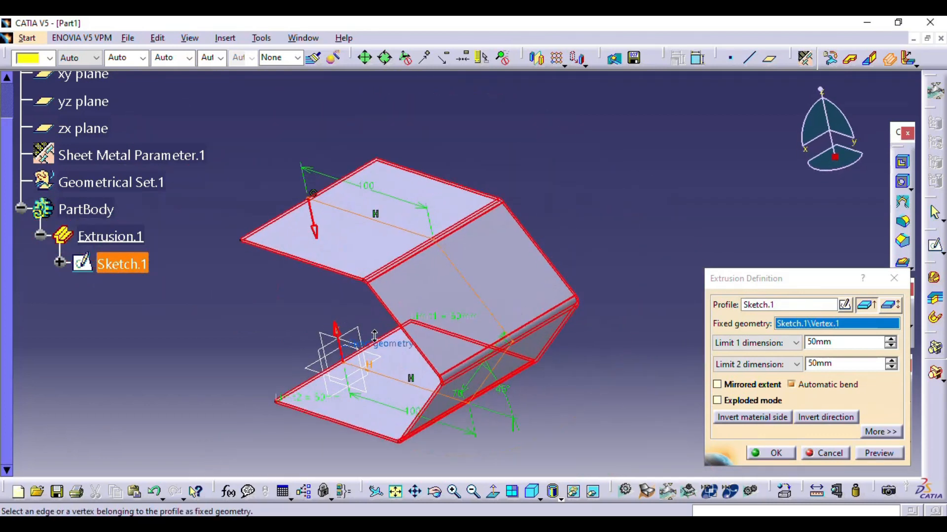
middle_drag(518, 344, 512, 316)
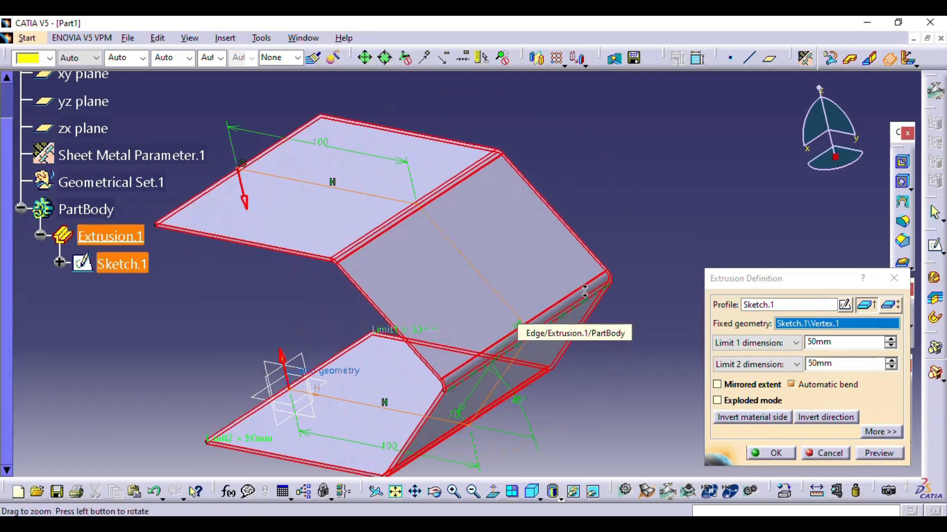
Toggle the extrusion's material side, place the sketch at the middle position of the thickness and confirm the extrusion.
click(757, 420)
click(759, 418)
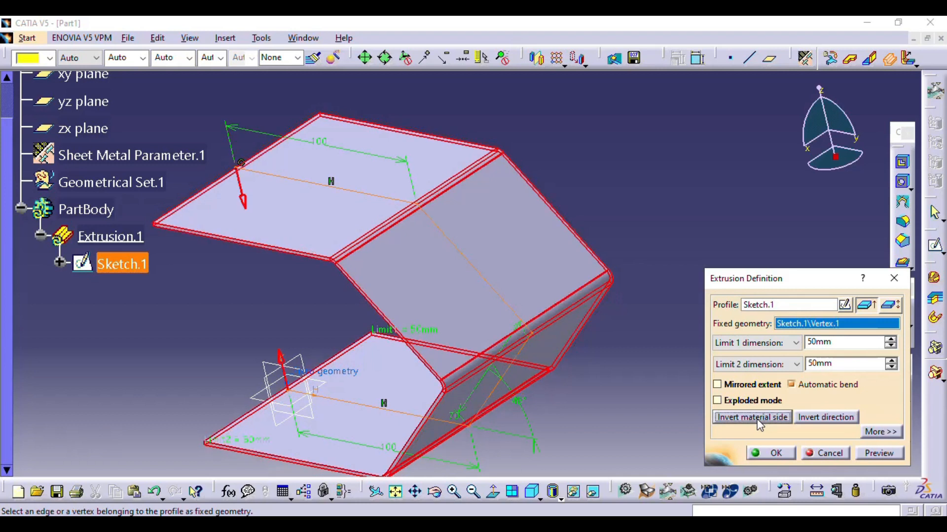
middle_drag(430, 338, 438, 279)
scroll(439, 279, down, 1)
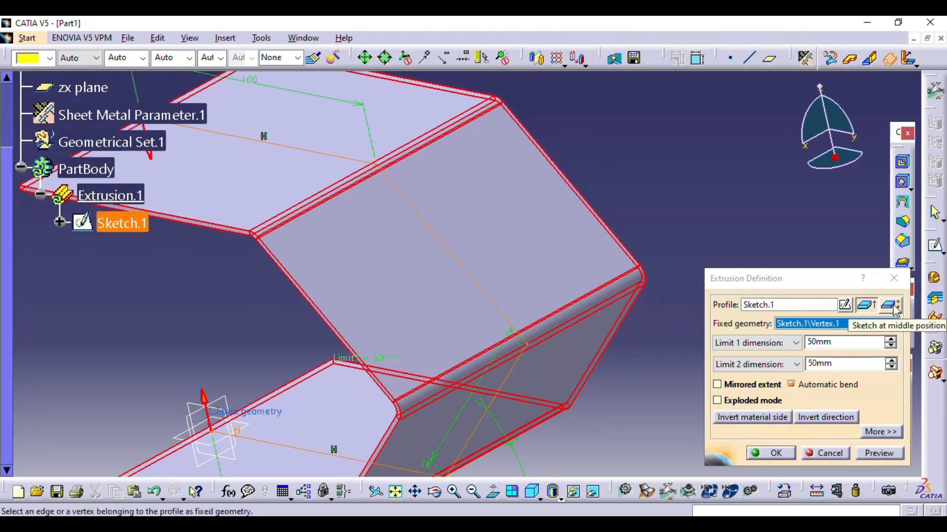
click(895, 308)
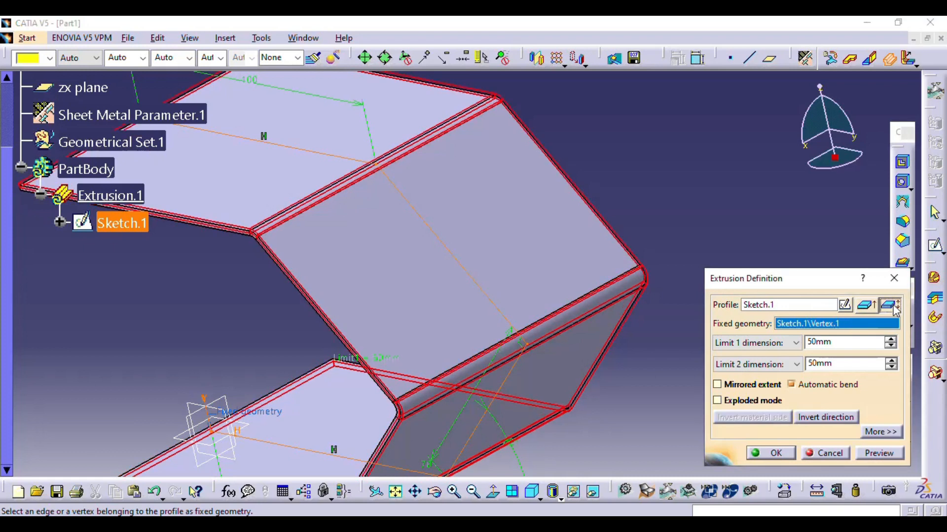
mouse_move(351, 361)
middle_down()
mouse_move(526, 287)
mouse_move(606, 266)
mouse_move(562, 370)
mouse_move(598, 363)
middle_up()
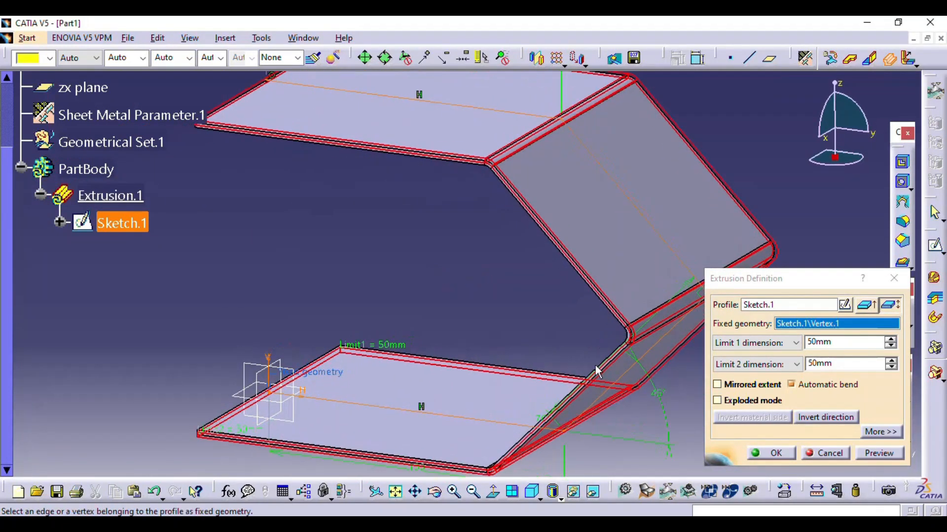
click(775, 460)
middle_drag(512, 268, 678, 220)
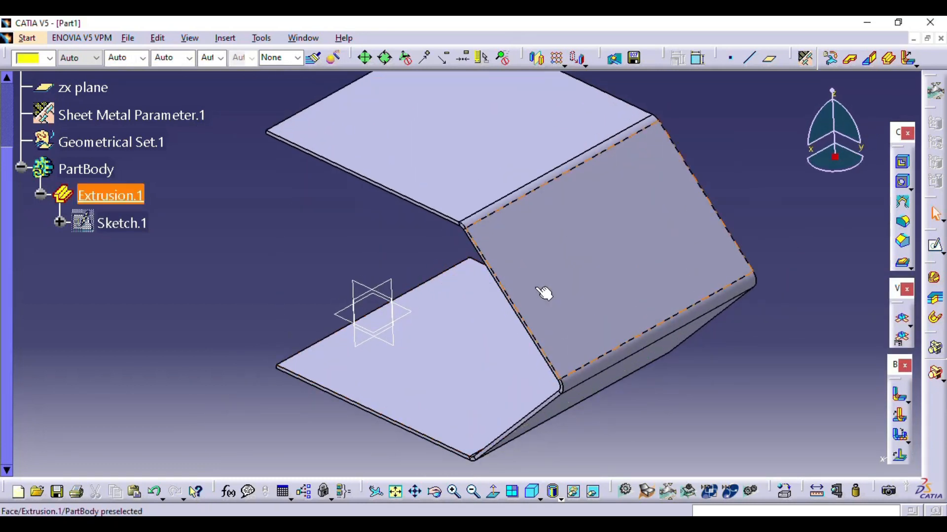
double_click(543, 272)
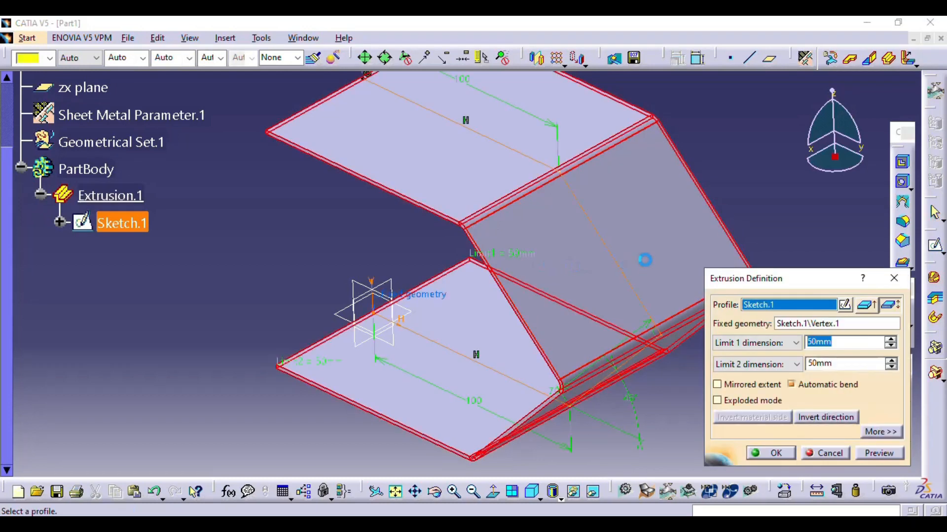
click(748, 344)
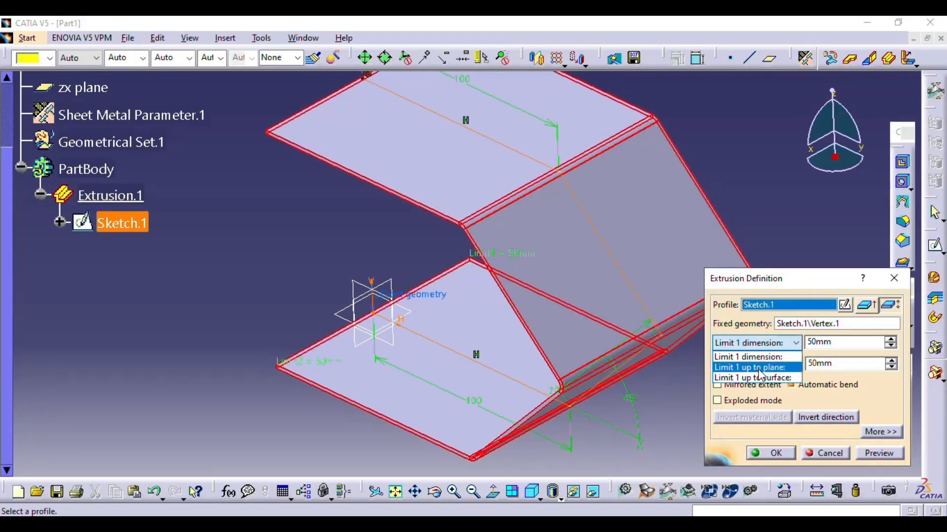
click(732, 357)
key(Escape)
middle_drag(703, 394, 408, 274)
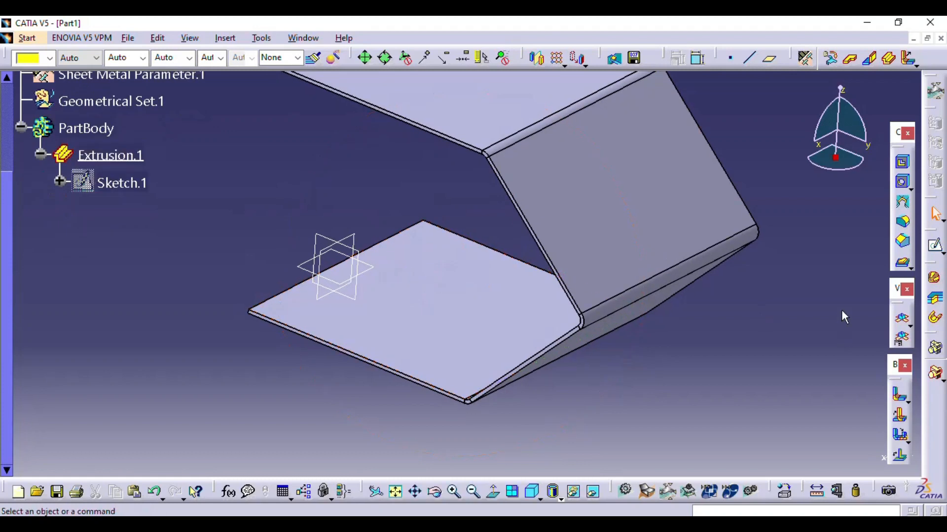
Create a plane offset 100 mm from the yz plane and isolate it from its parent.
click(769, 58)
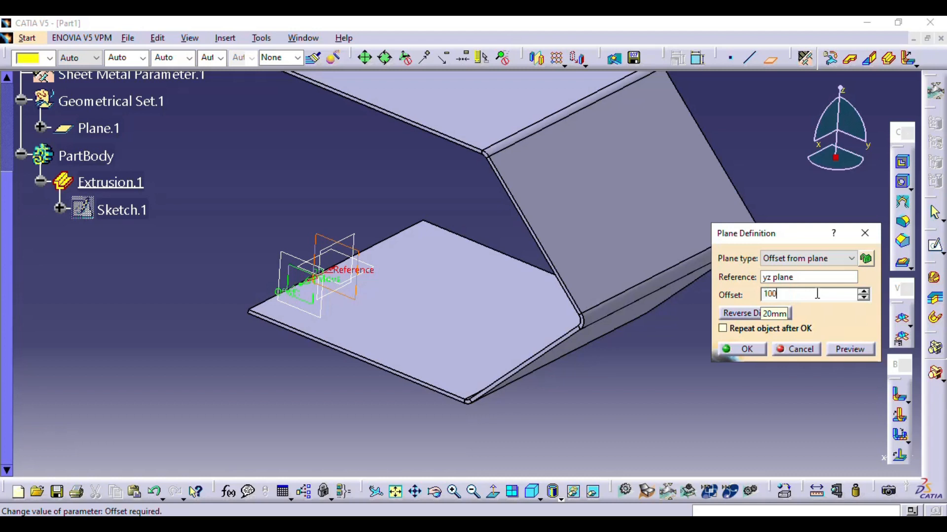
click(738, 351)
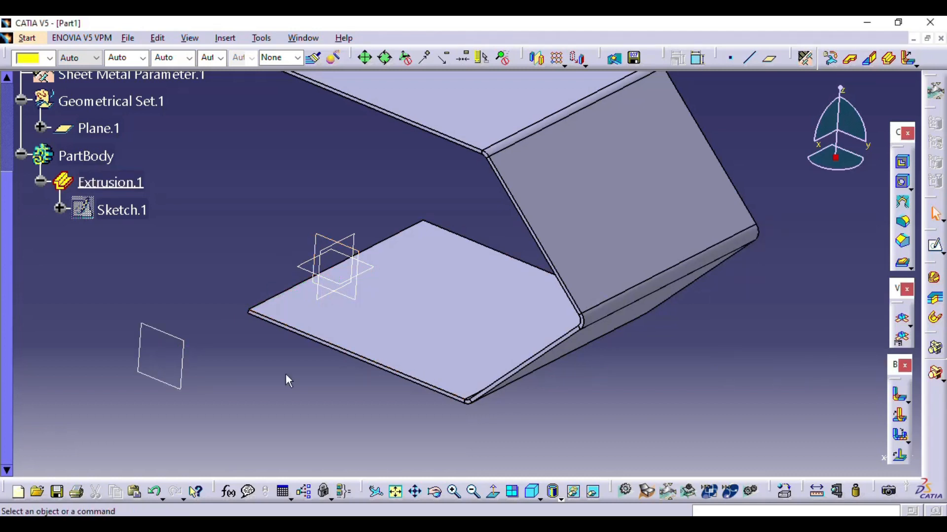
right_click(187, 365)
mouse_move(246, 350)
click(362, 389)
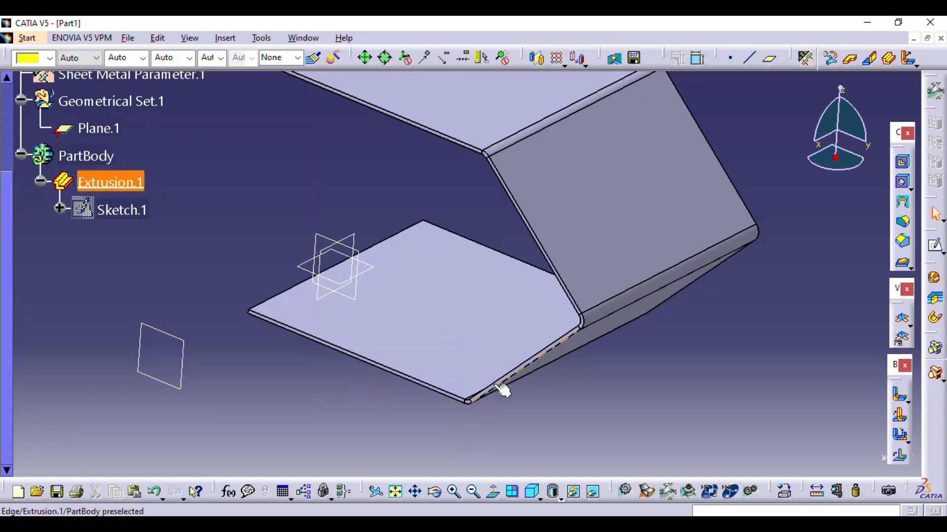
Edit the extrusion so limit 2 extends up to Plane.1, and preview it.
middle_drag(467, 370, 412, 347)
double_click(415, 340)
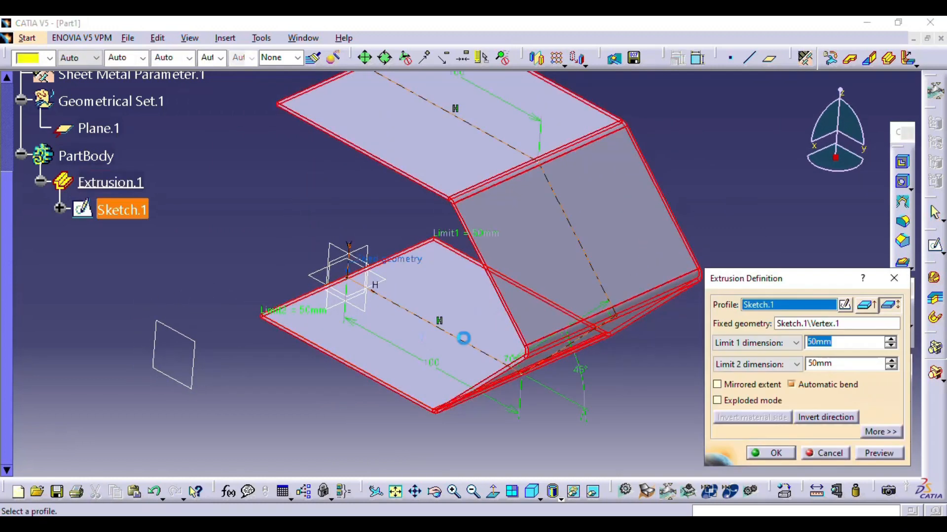
click(748, 372)
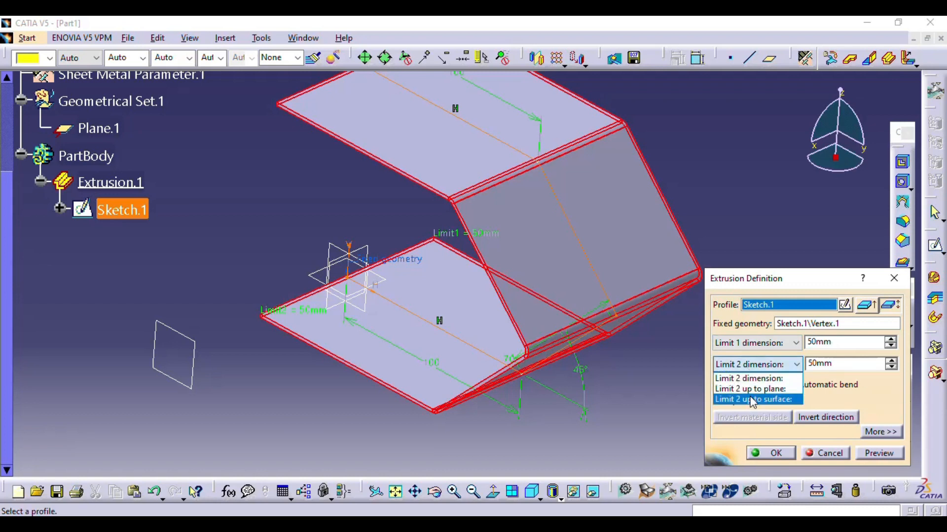
click(753, 383)
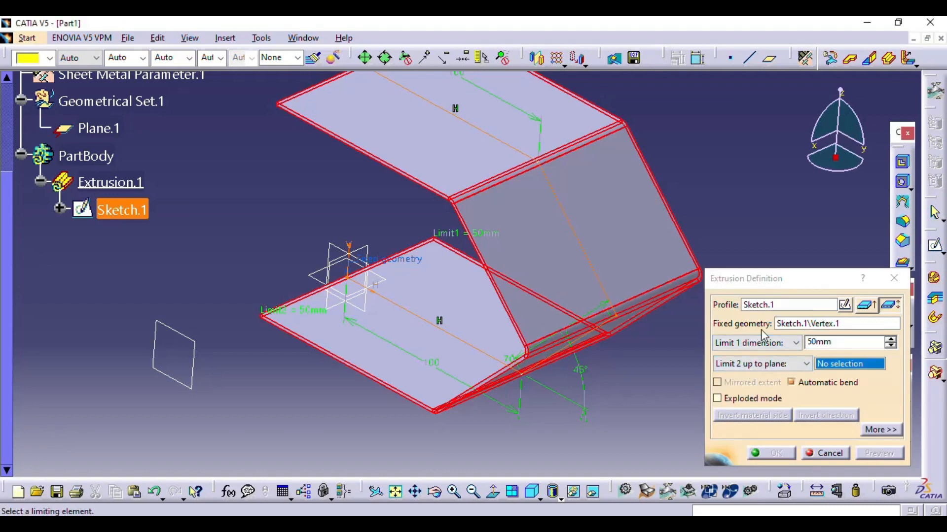
click(195, 371)
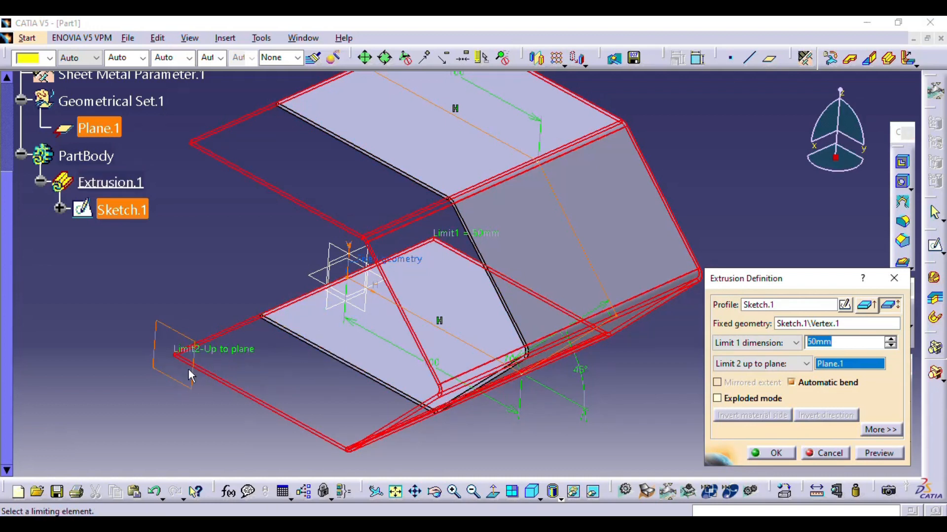
click(871, 458)
middle_drag(464, 376, 483, 369)
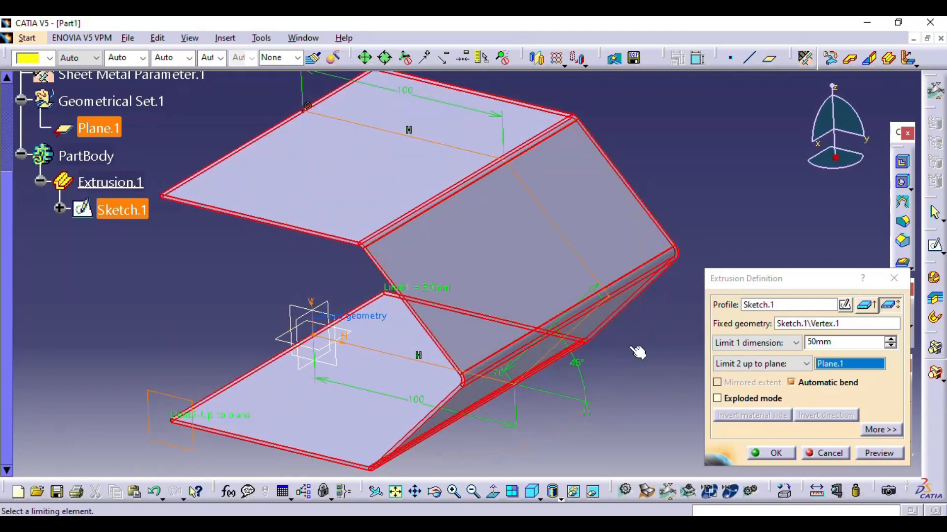
Review the available limit types for both limits and confirm the edited extrusion.
click(758, 364)
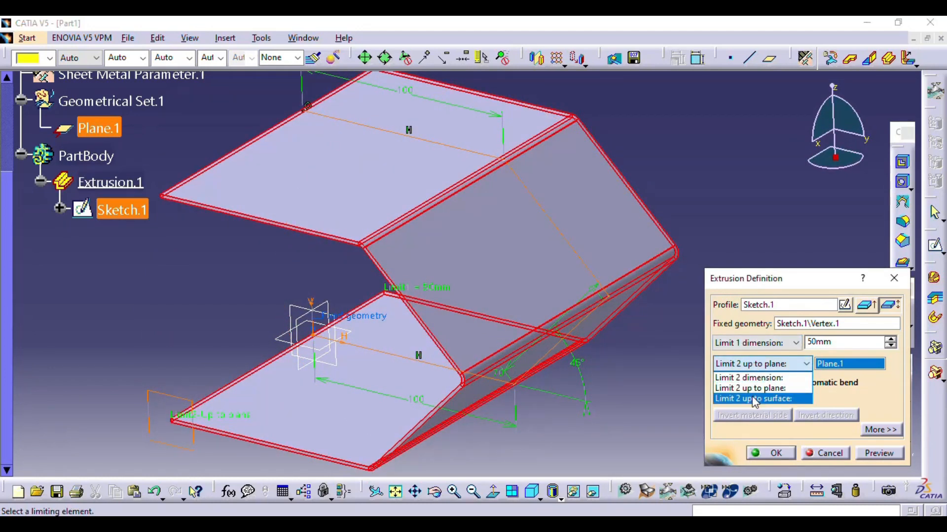
click(757, 363)
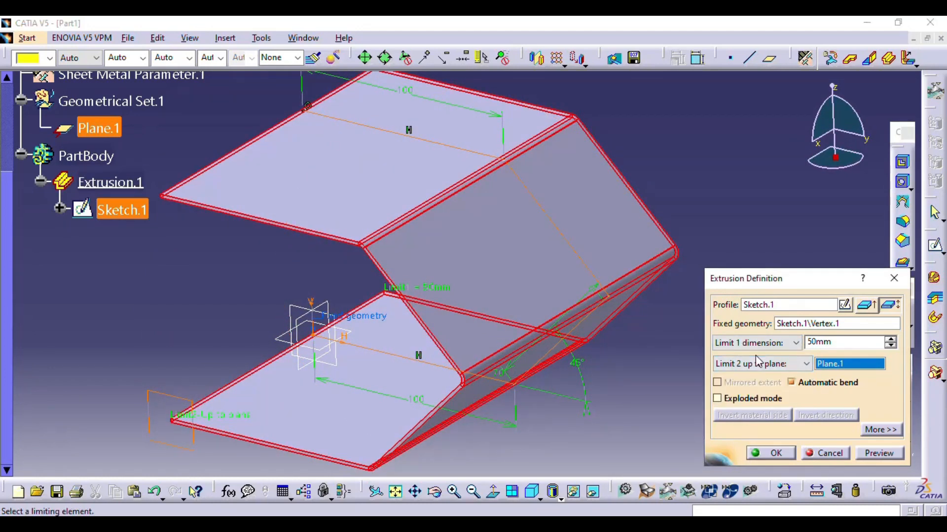
click(757, 344)
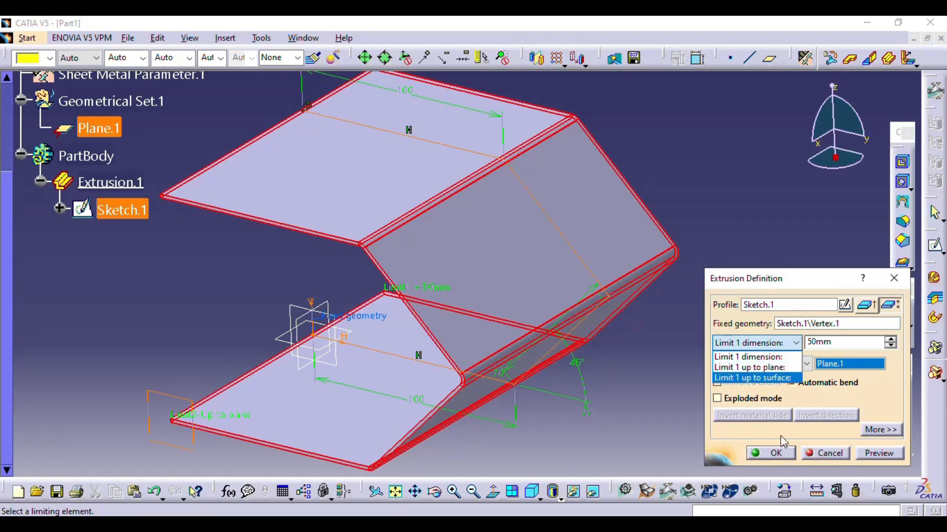
click(774, 454)
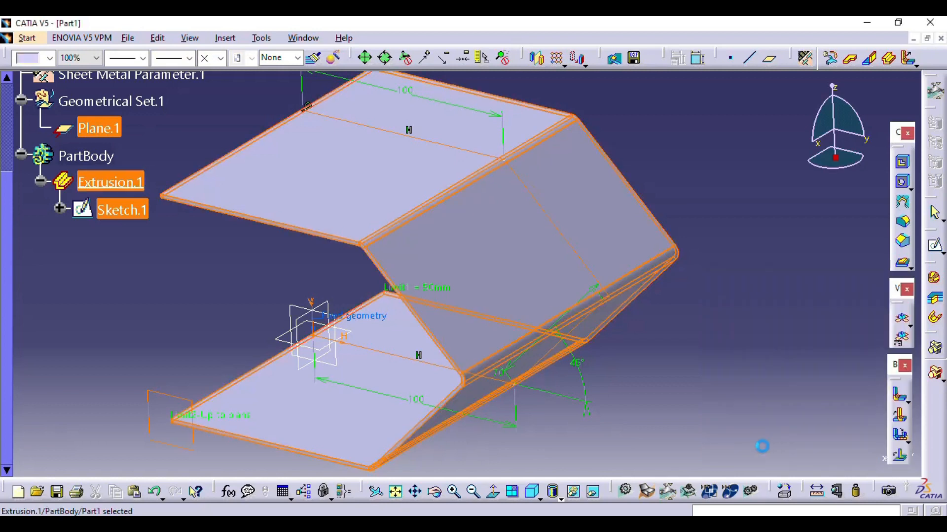
middle_drag(694, 235, 506, 243)
middle_drag(511, 301, 572, 290)
middle_drag(528, 247, 461, 269)
click(741, 258)
click(869, 58)
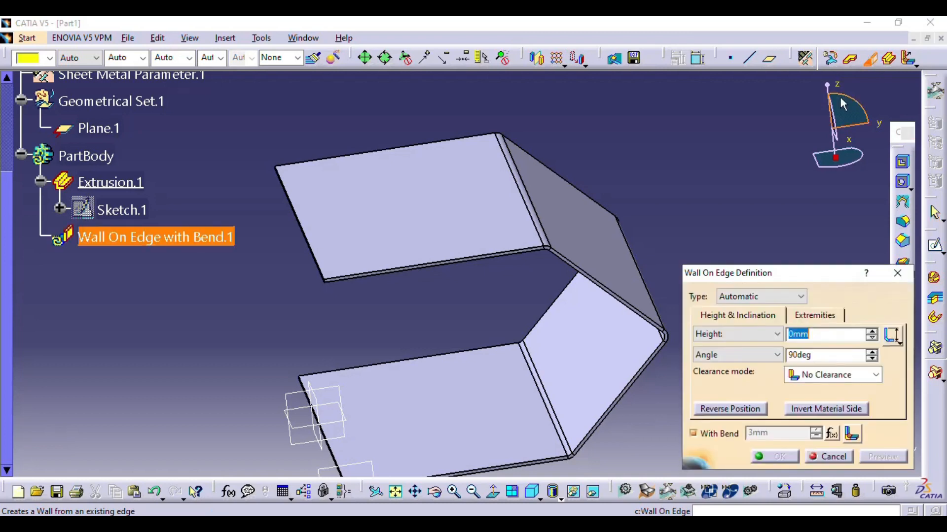
middle_drag(727, 267, 571, 266)
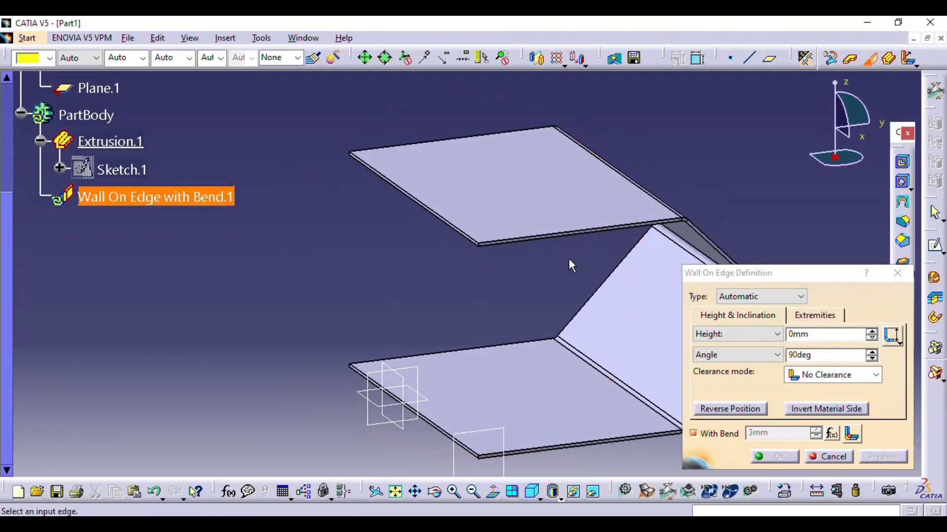
click(742, 335)
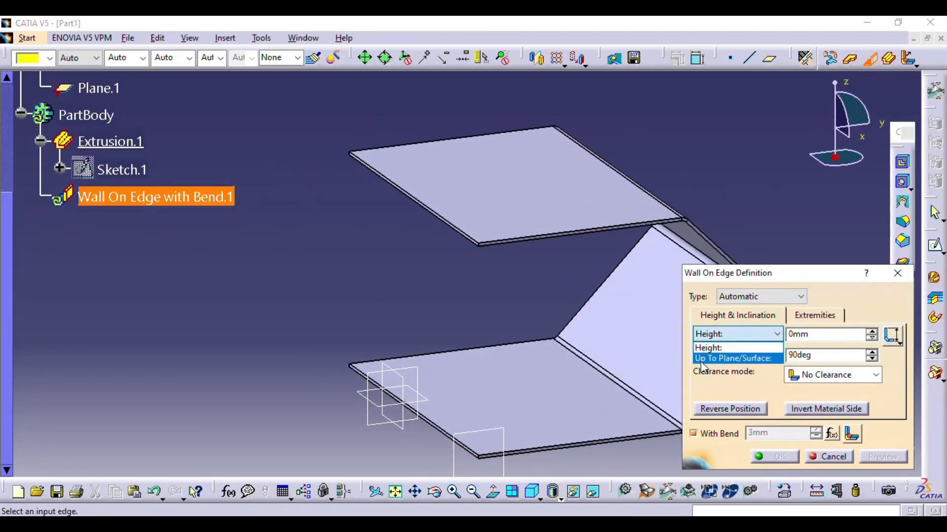
key(Escape)
key(Escape)
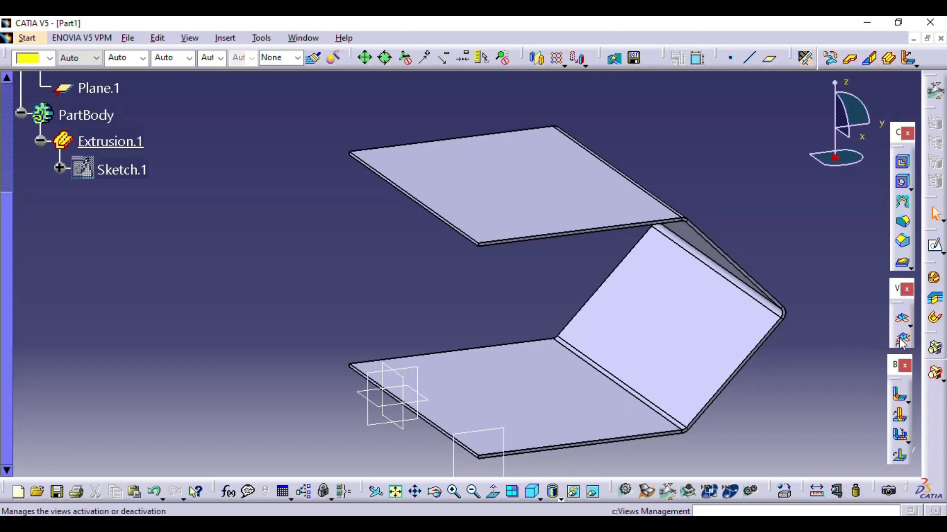
Create a plane offset 143 mm from the xy plane, above the part's upper flange.
click(768, 60)
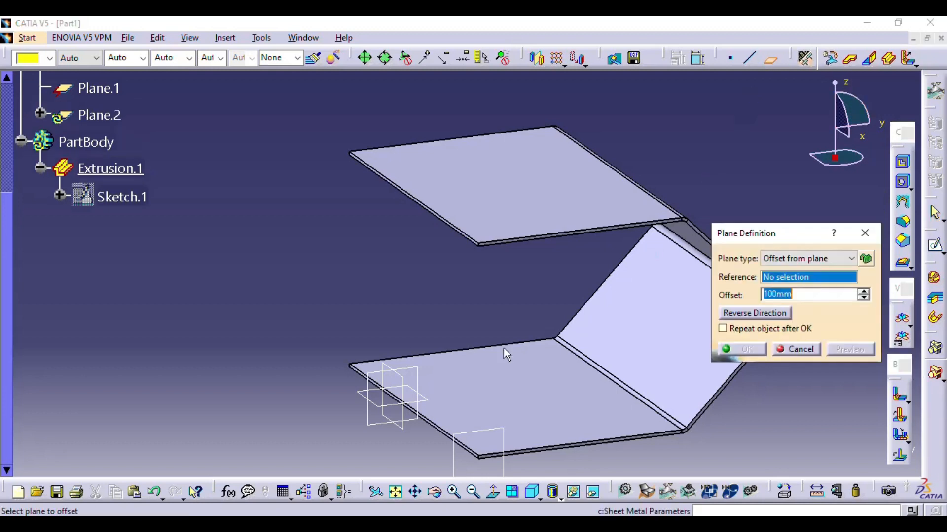
click(419, 400)
key(Escape)
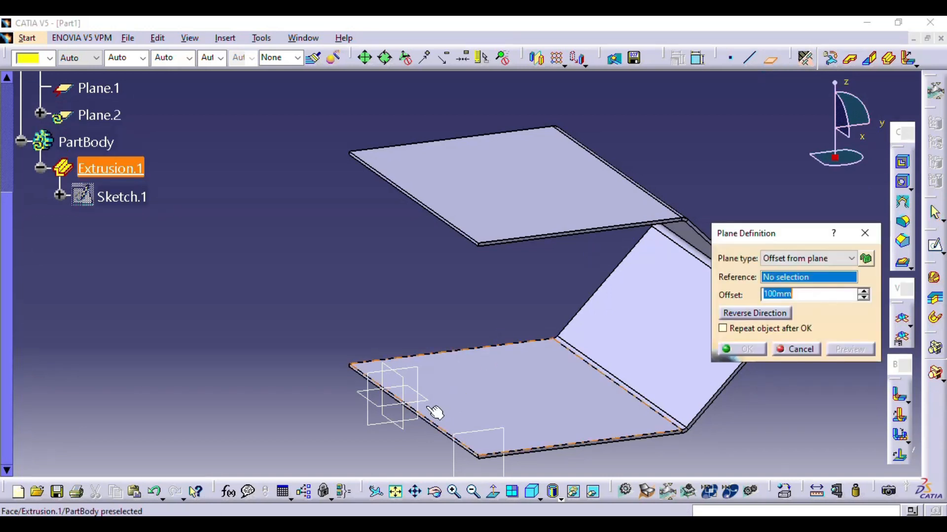
click(417, 396)
drag(391, 177, 392, 86)
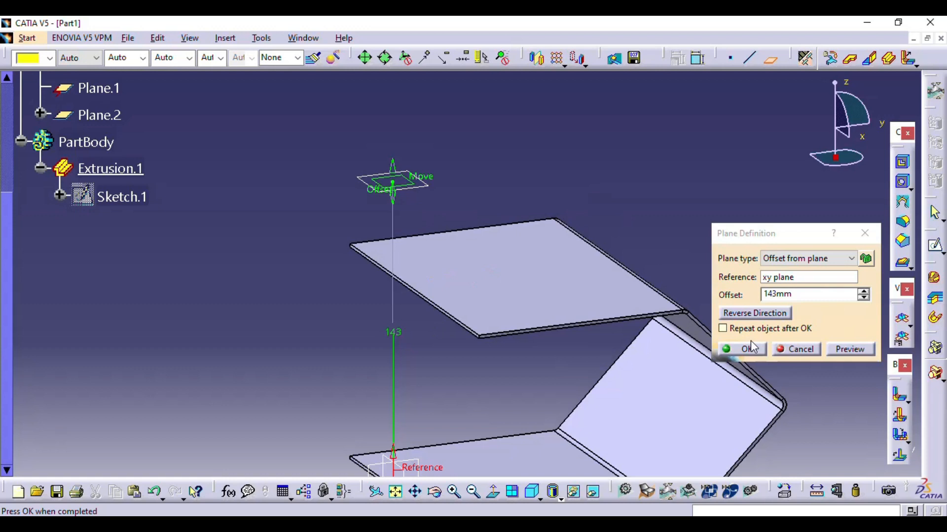
click(745, 349)
Set up a Wall On Edge on the upper flange's free edge, with its height up to Plane.2.
middle_drag(469, 414, 799, 115)
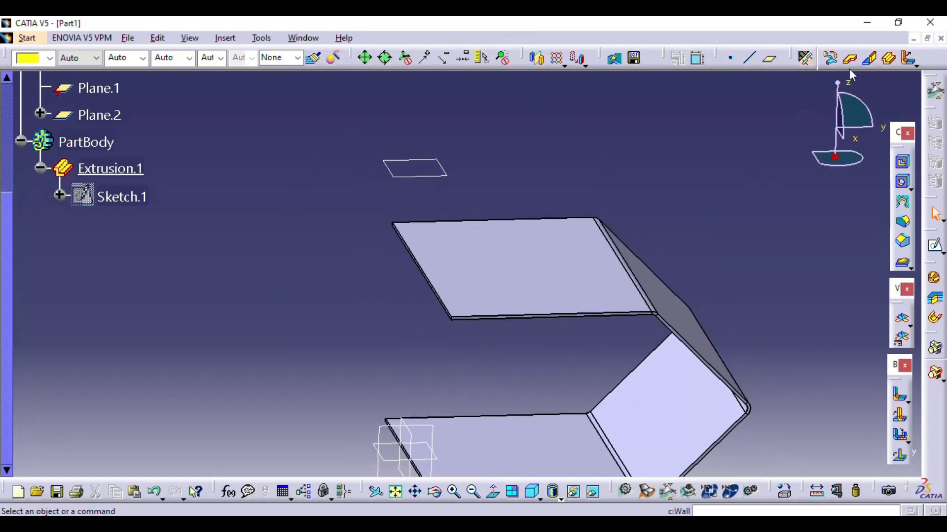
click(869, 64)
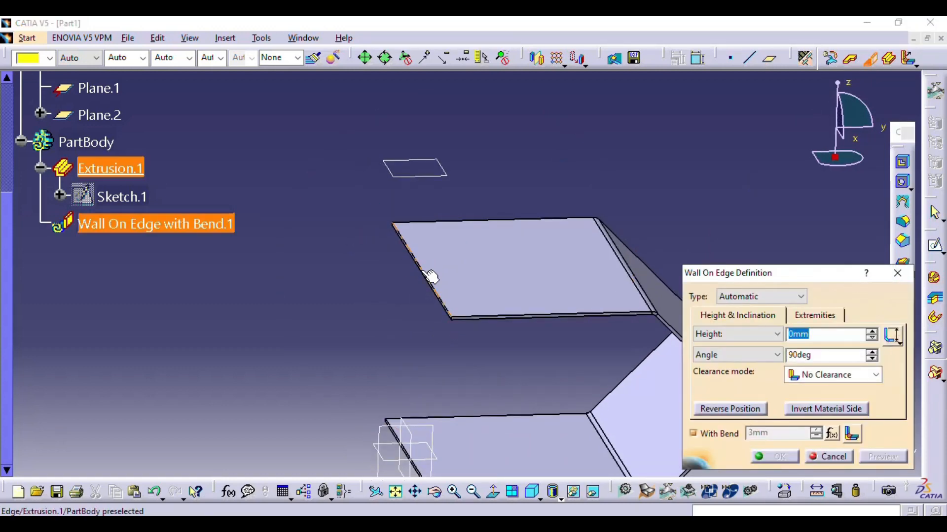
click(421, 271)
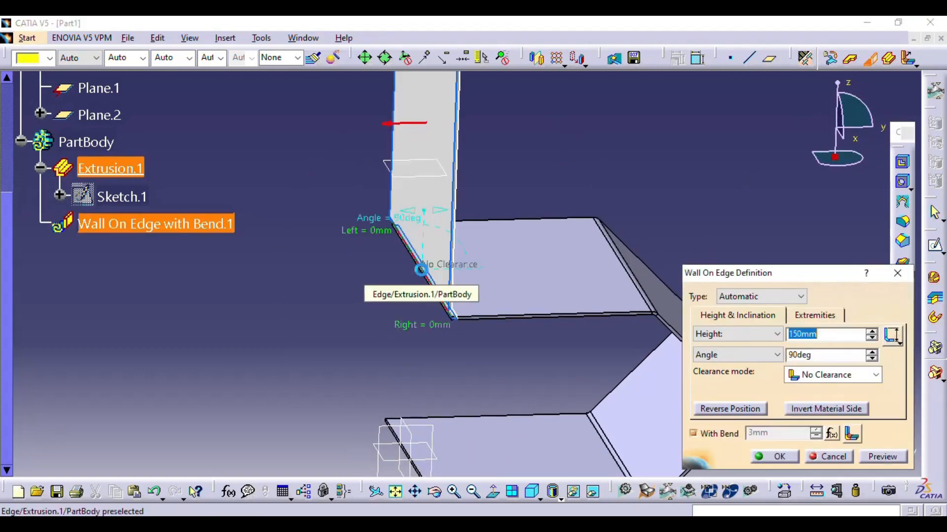
click(716, 333)
click(730, 359)
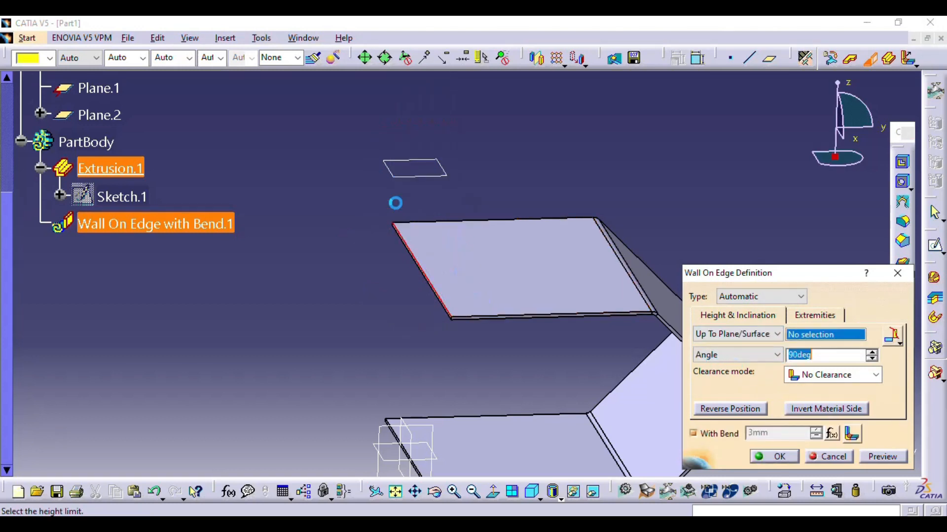
click(402, 176)
Pull both ends of the wall inward along the edge to shorten it, and confirm the wall.
middle_drag(507, 301, 458, 336)
drag(247, 311, 320, 299)
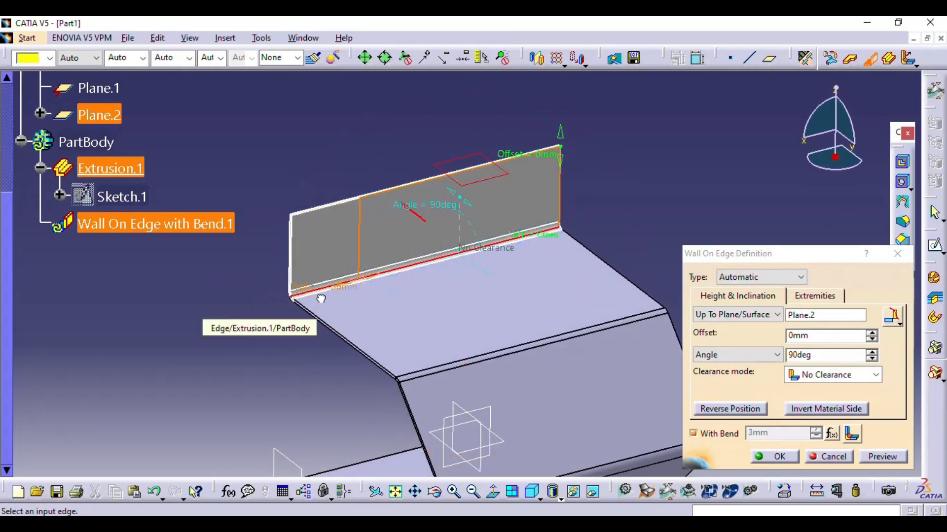
middle_drag(468, 247, 623, 257)
middle_drag(443, 253, 441, 332)
click(767, 453)
middle_drag(531, 404, 611, 350)
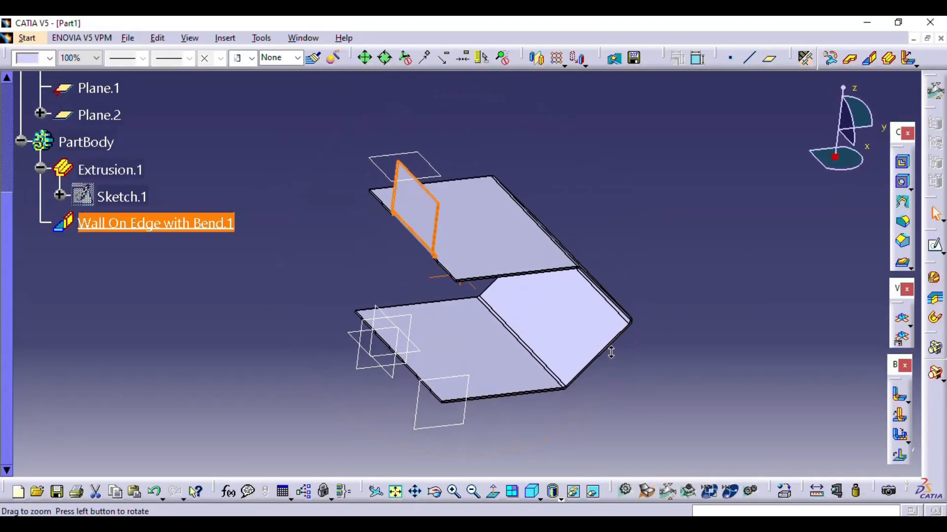